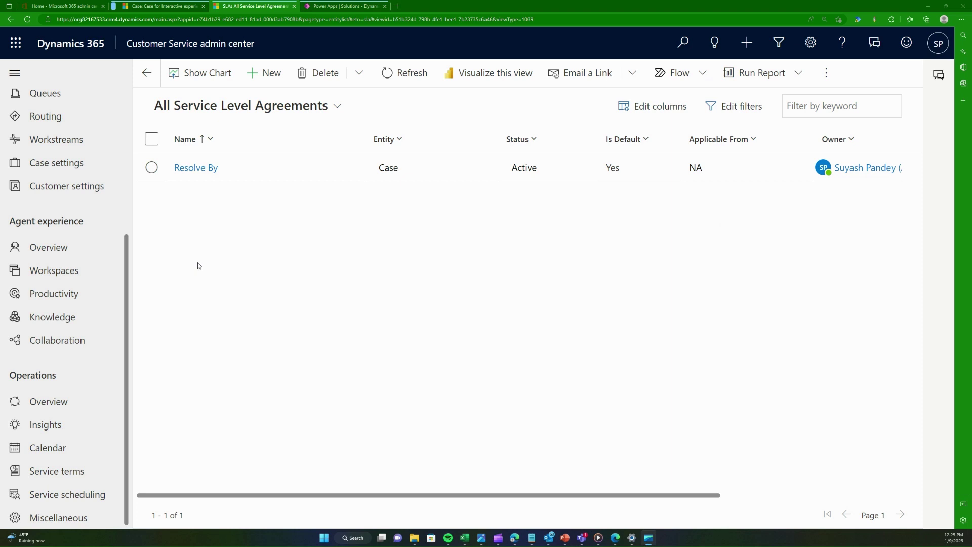
Step: Switch to the Customer Service Hub cases and start a new case titled Delivery Issue
click(162, 6)
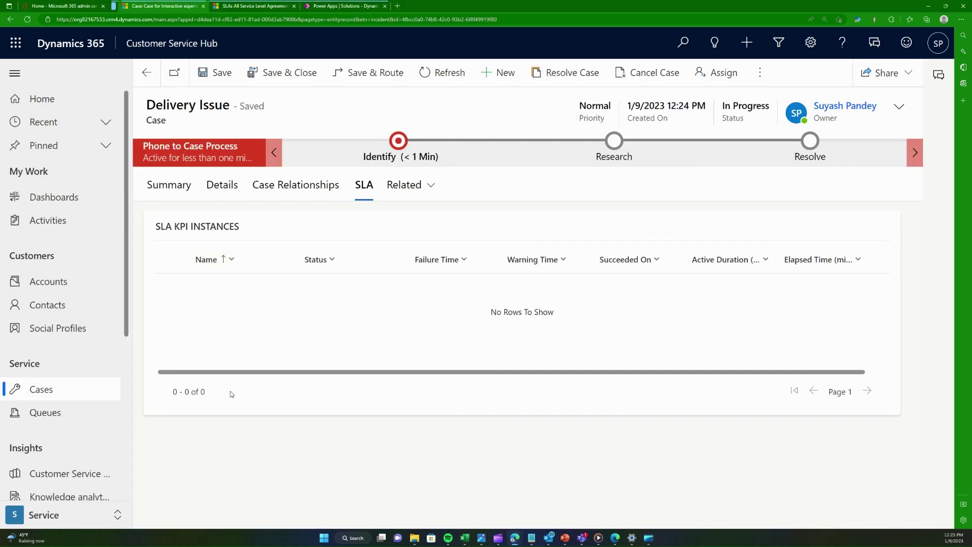
click(53, 390)
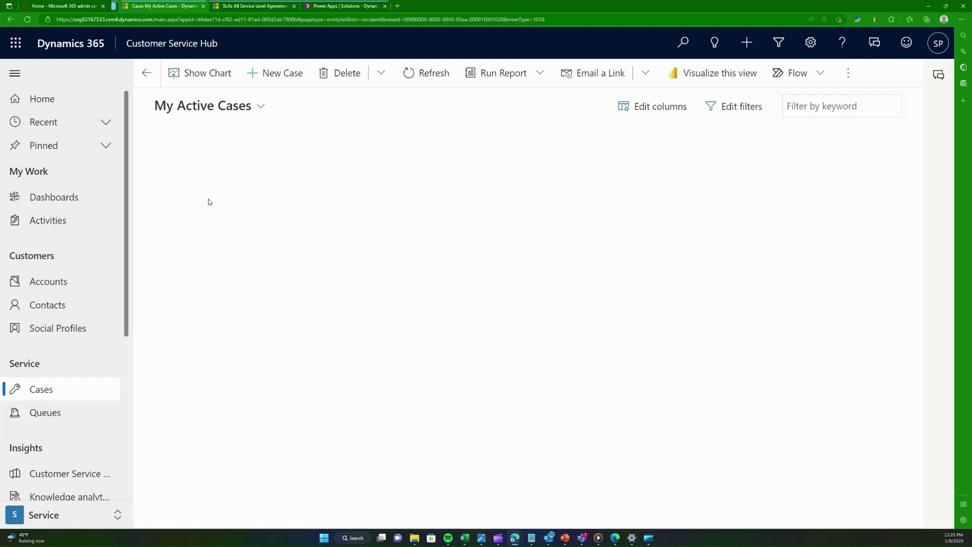
click(276, 73)
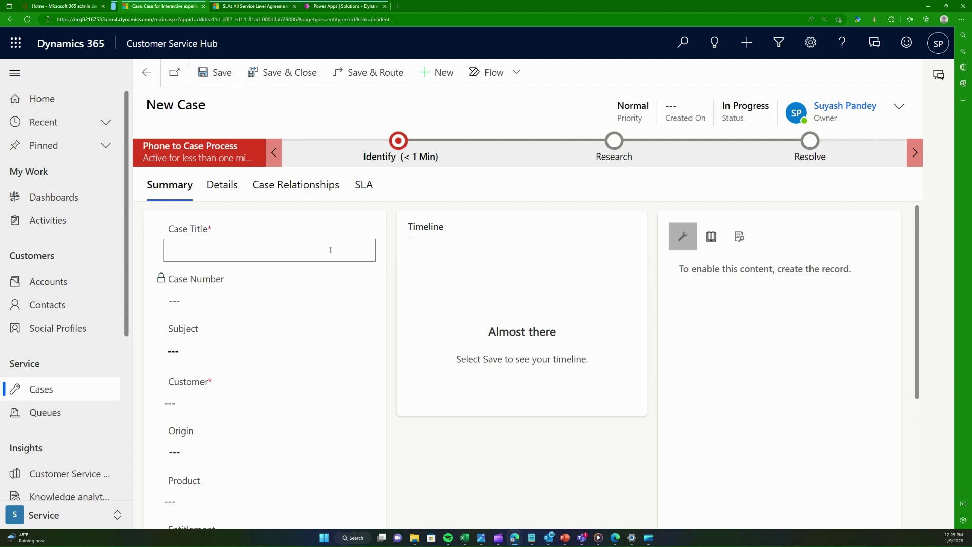
text(Delivery Issue)
Step: Set the case's customer to the Skadoosh account and save the case
scroll(232, 276, down, 1)
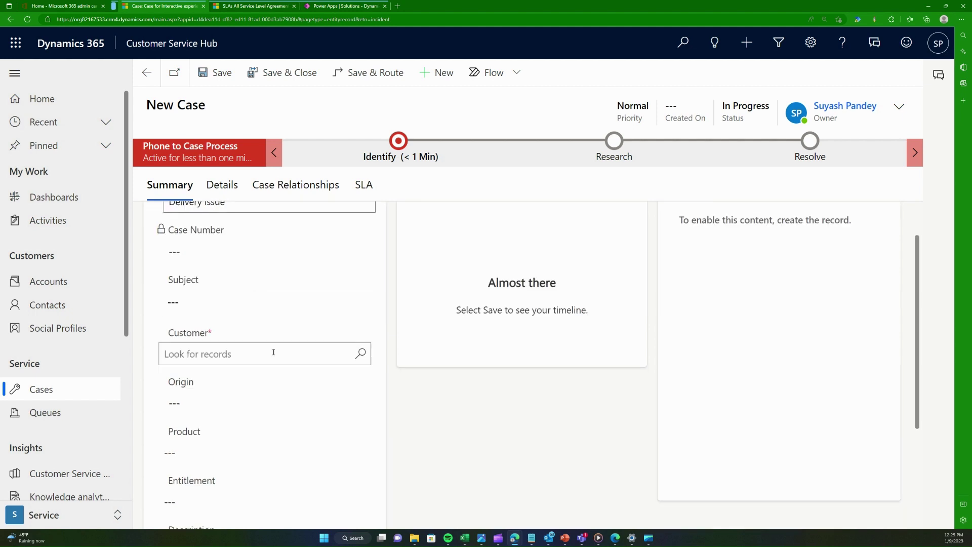
click(255, 353)
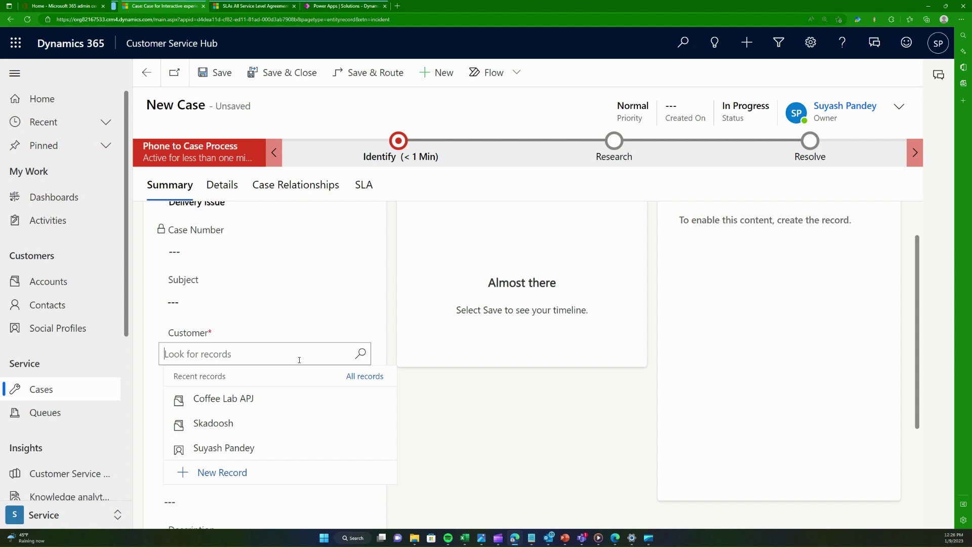
click(286, 424)
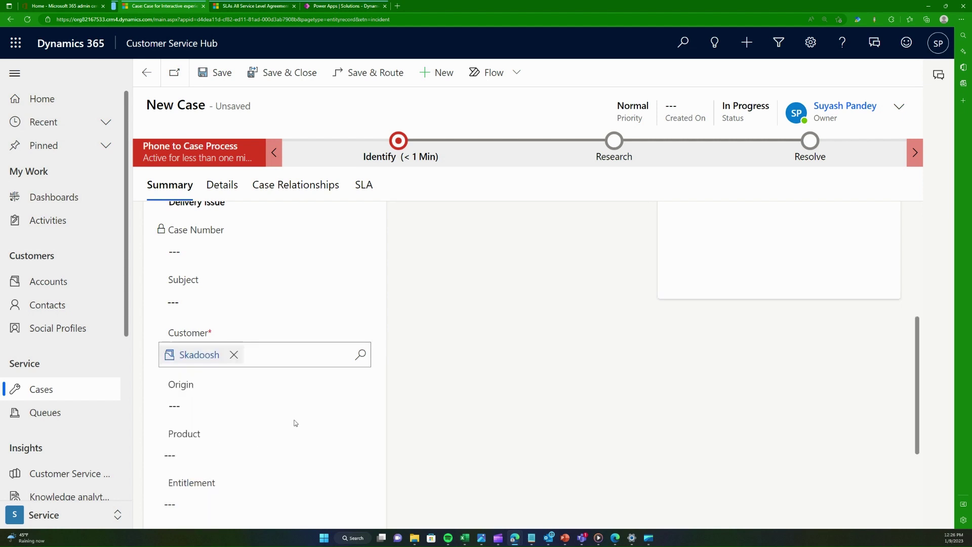
scroll(453, 422, up, 5)
scroll(451, 418, down, 3)
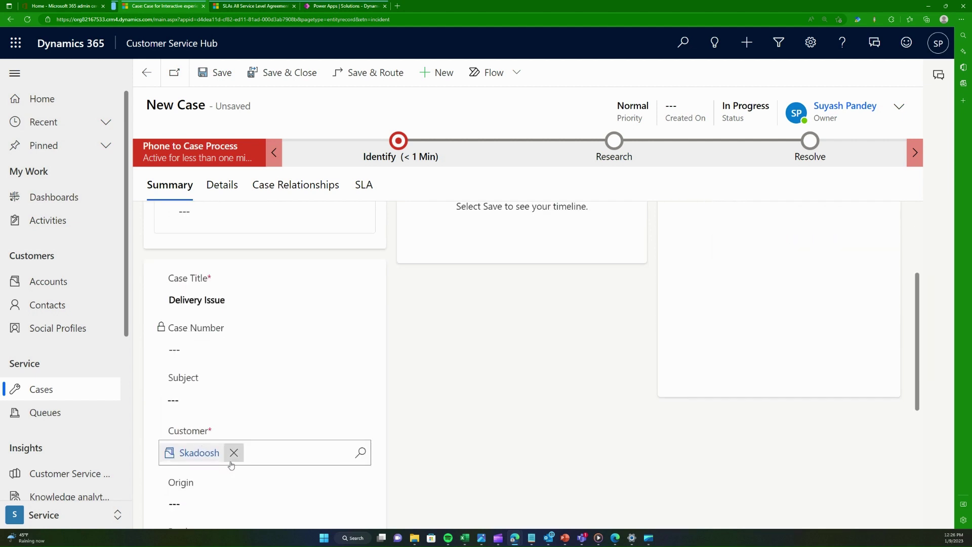
scroll(435, 394, up, 3)
scroll(443, 399, down, 3)
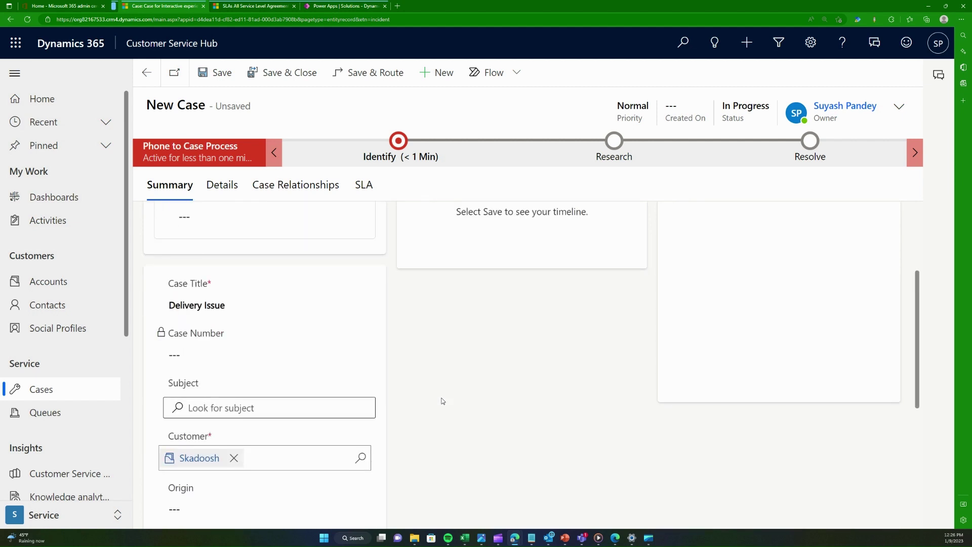
click(215, 73)
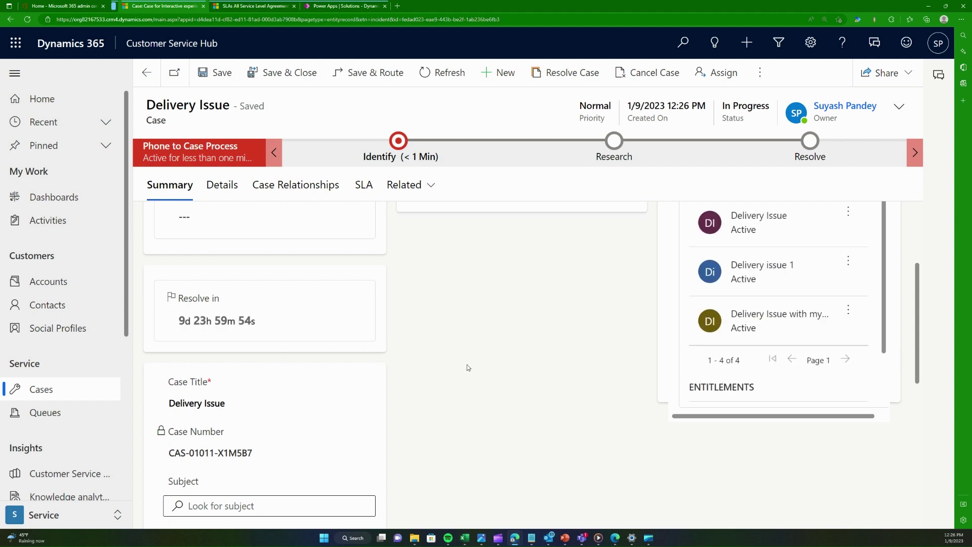
Step: Examine the Resolve in countdown on the saved case's summary and view its SLA KPI instances
scroll(467, 367, down, 2)
key(ctrl+minus)
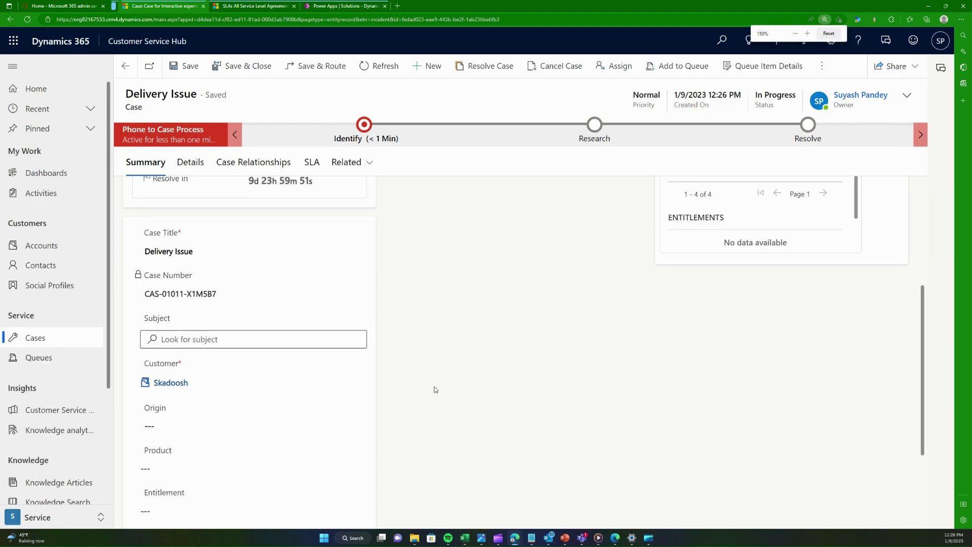
scroll(434, 390, up, 1)
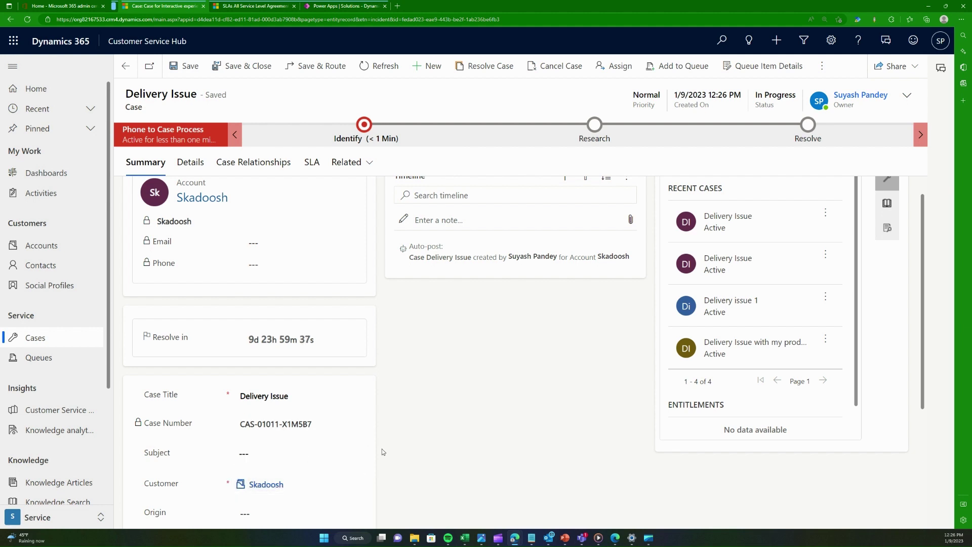
drag(224, 350, 410, 354)
click(459, 391)
drag(235, 337, 339, 337)
drag(234, 347, 339, 348)
click(338, 348)
drag(283, 333, 362, 344)
click(258, 351)
drag(232, 342, 443, 323)
click(308, 339)
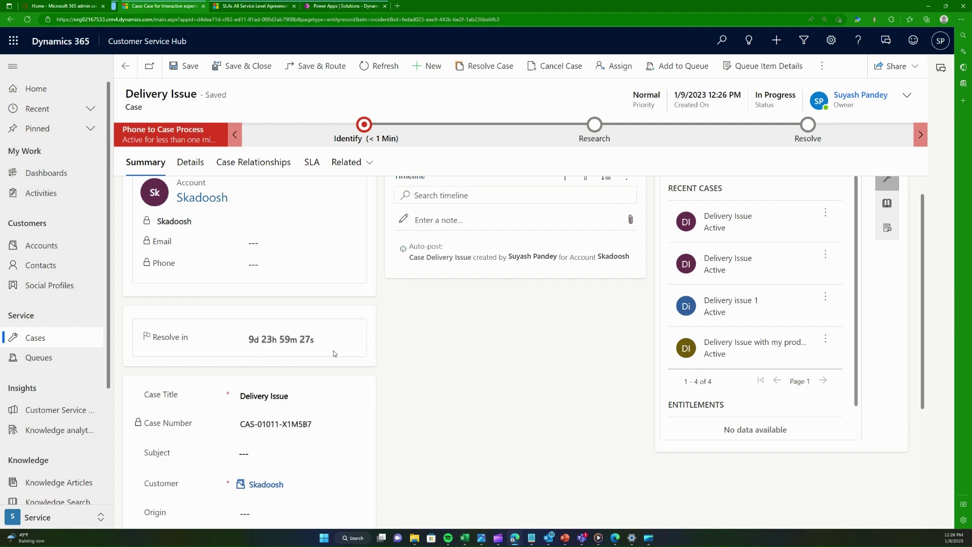
click(314, 167)
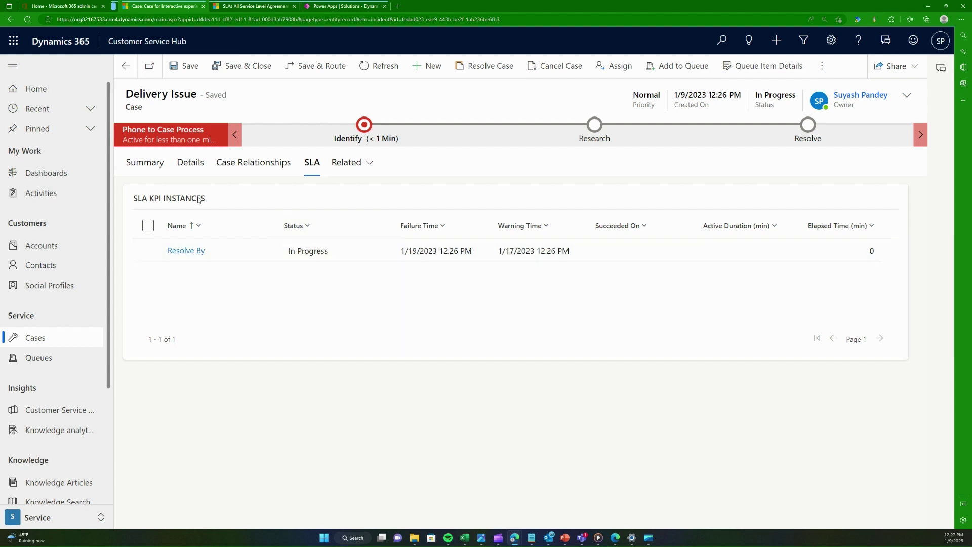
Step: Recheck the timer on the case summary, view the Skadoosh customer account and return to the case
click(136, 163)
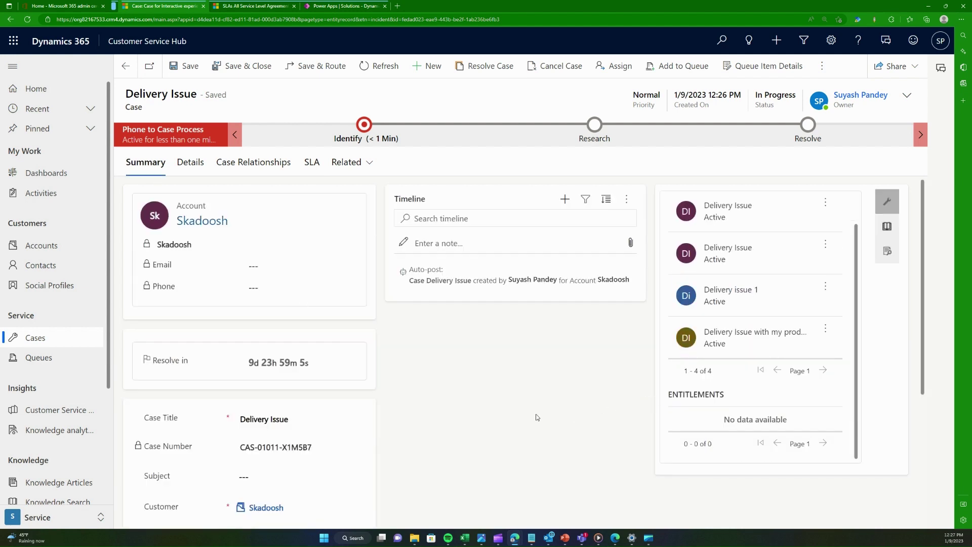
scroll(489, 402, down, 2)
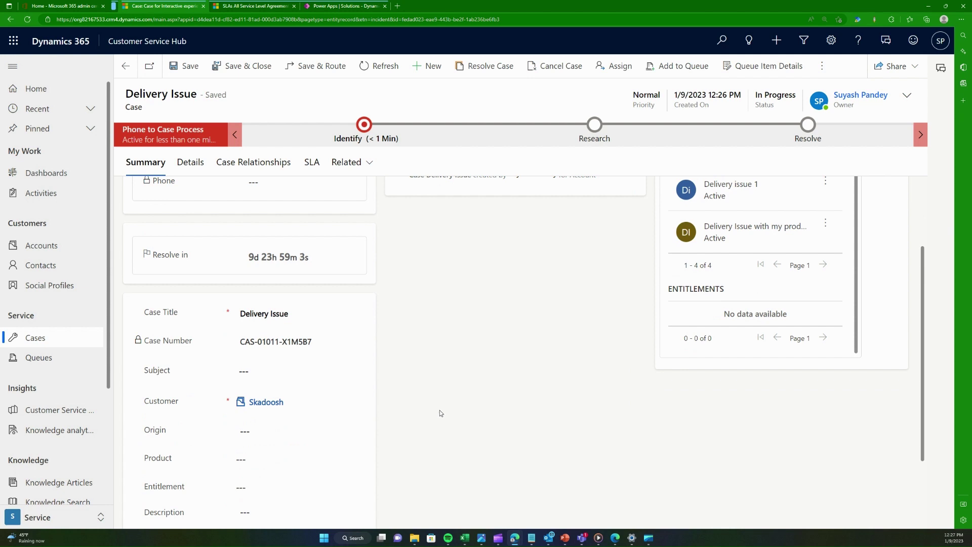
click(253, 407)
drag(248, 257, 309, 258)
click(259, 401)
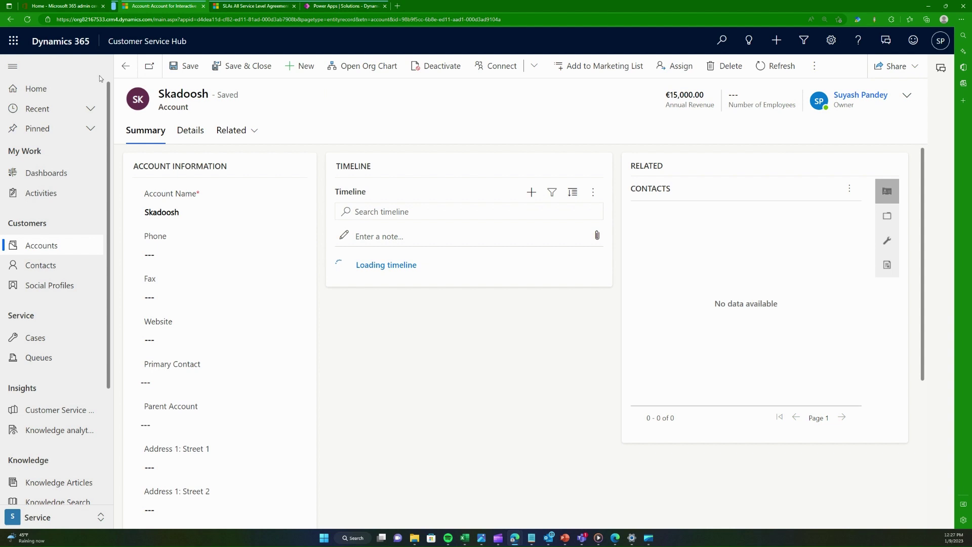
click(126, 66)
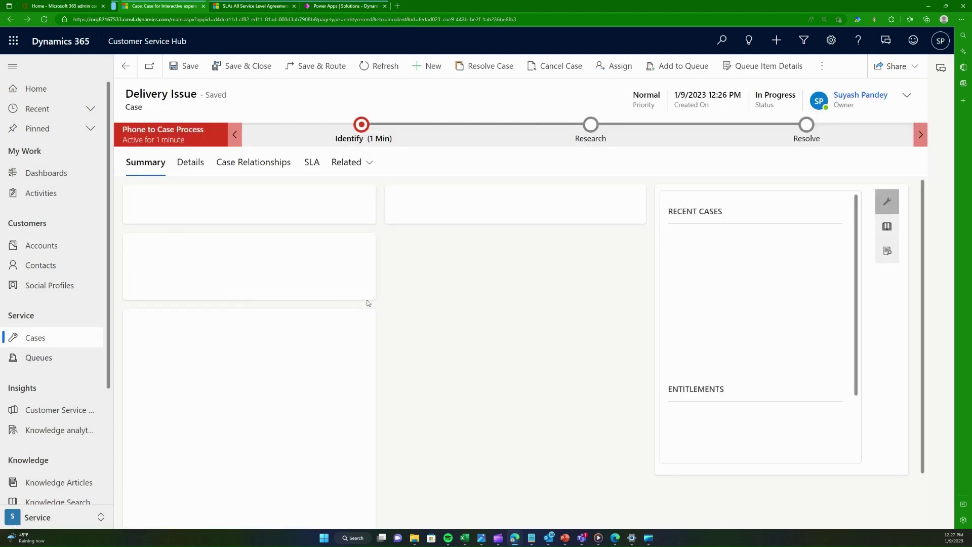
Step: Create and save another case titled Delivery Issue 2 for the customer Coffee Lab APJ
click(428, 66)
click(296, 202)
text(Deliver )
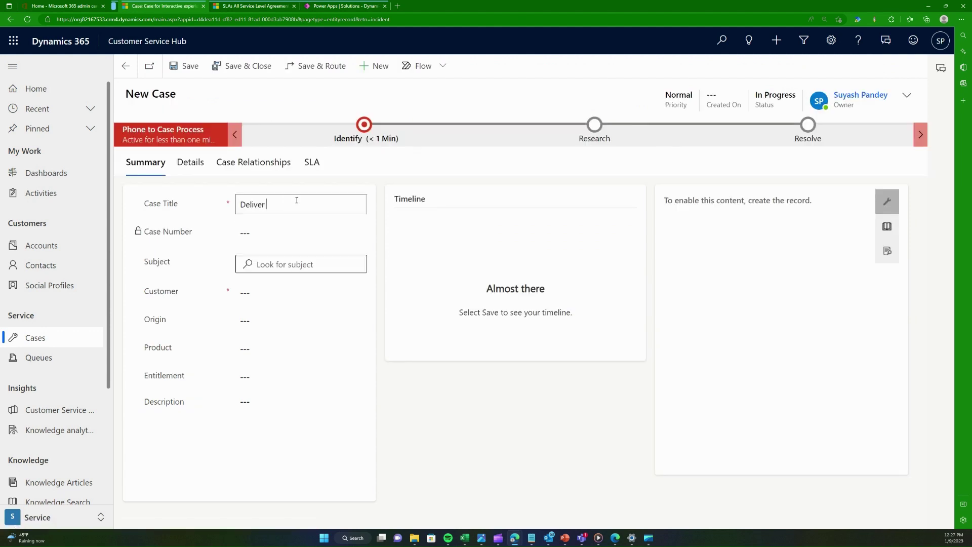
text(y Issue 2)
click(329, 290)
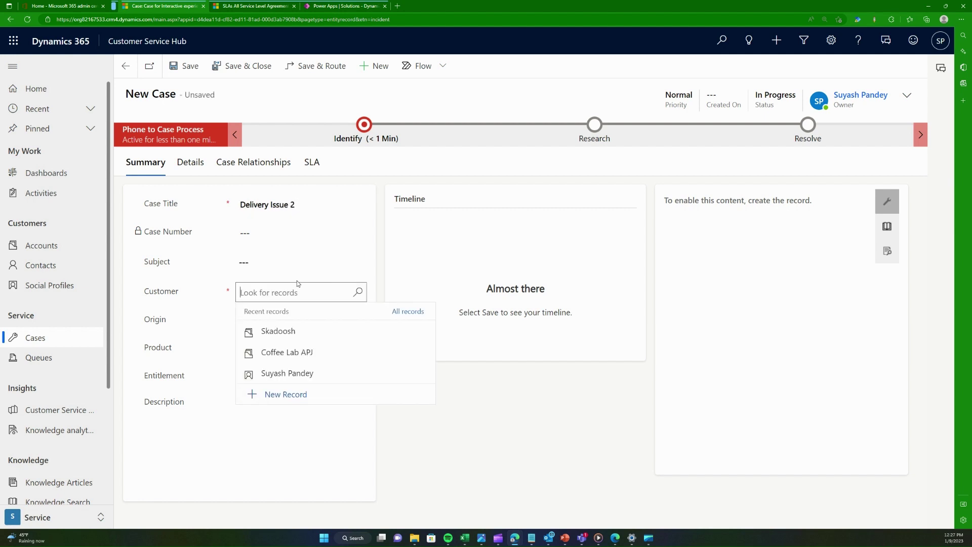
click(335, 351)
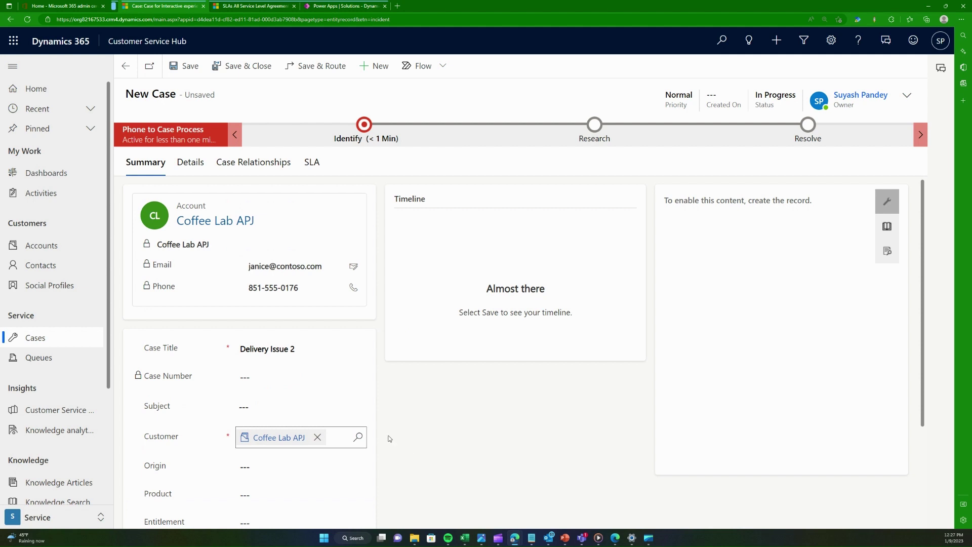
click(186, 67)
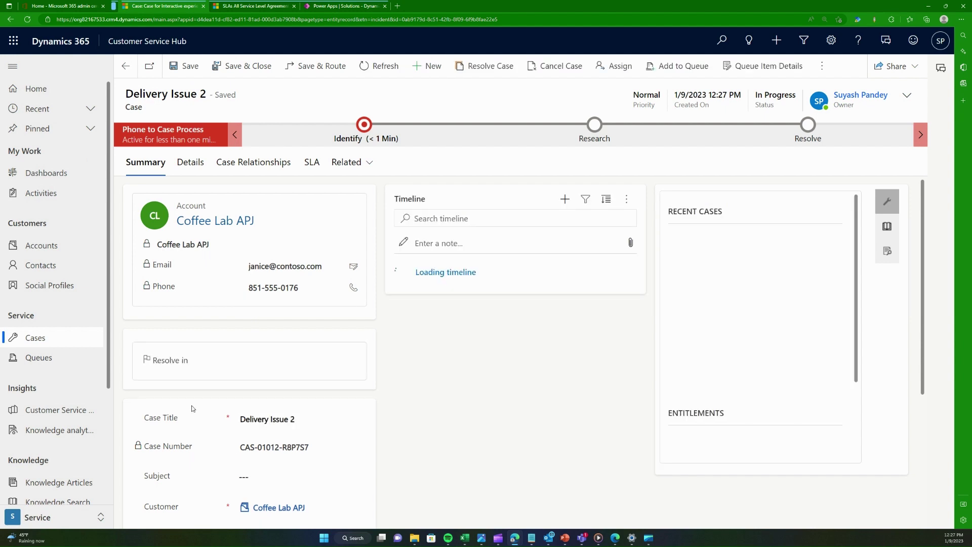
Step: Check the SLA KPI instance and the Resolve in timer of the Delivery Issue 2 case
click(318, 171)
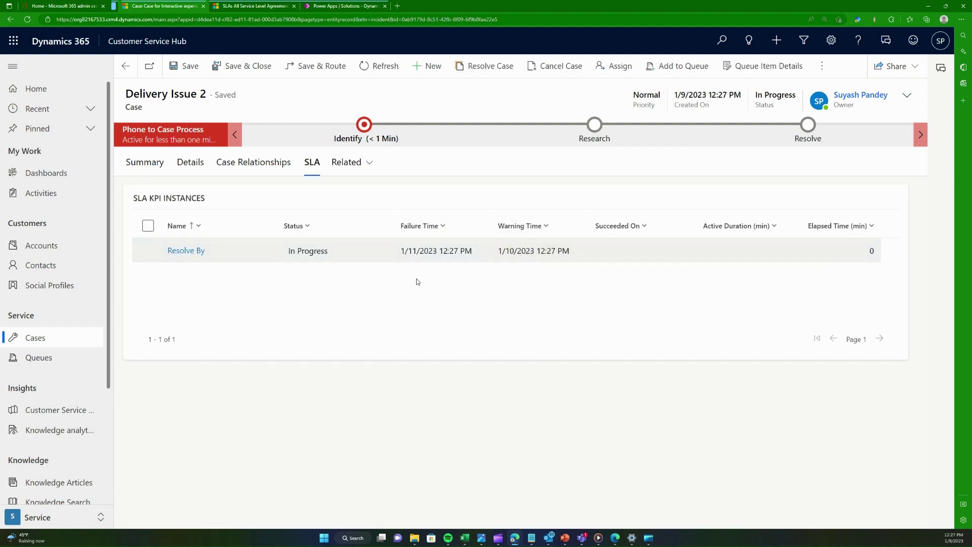
click(129, 162)
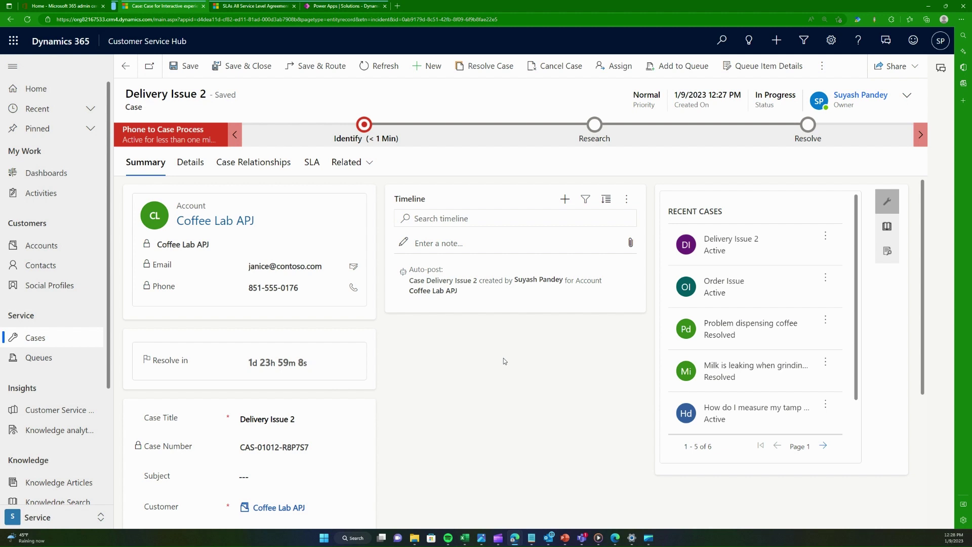
scroll(395, 386, down, 2)
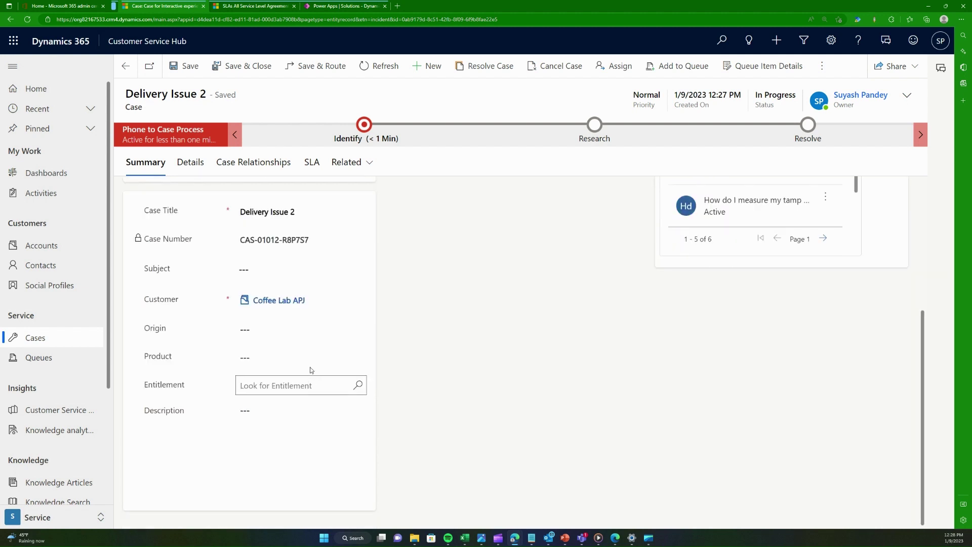
scroll(438, 292, up, 3)
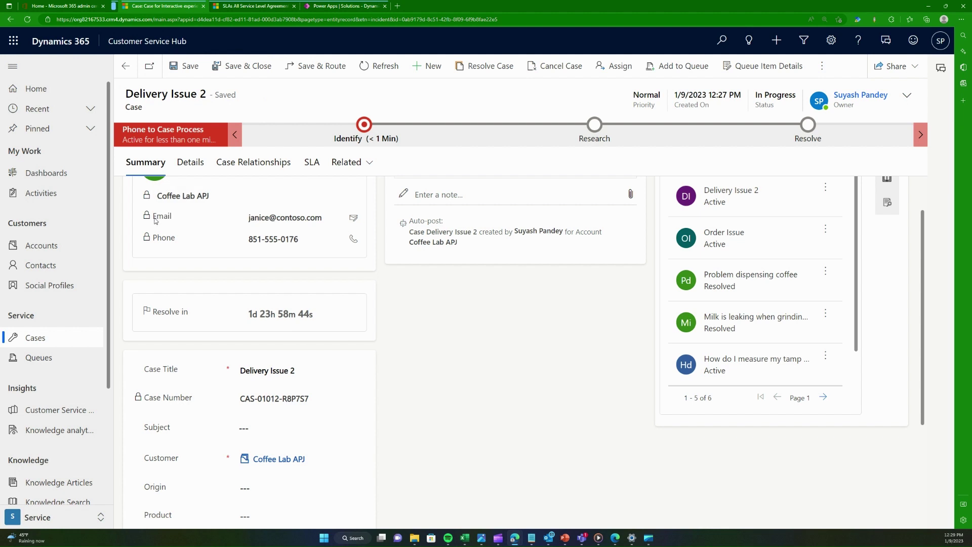
Step: Switch to the Customer Service admin center, view the service-level agreements list and open the SLA KPIs list in Service terms
click(237, 6)
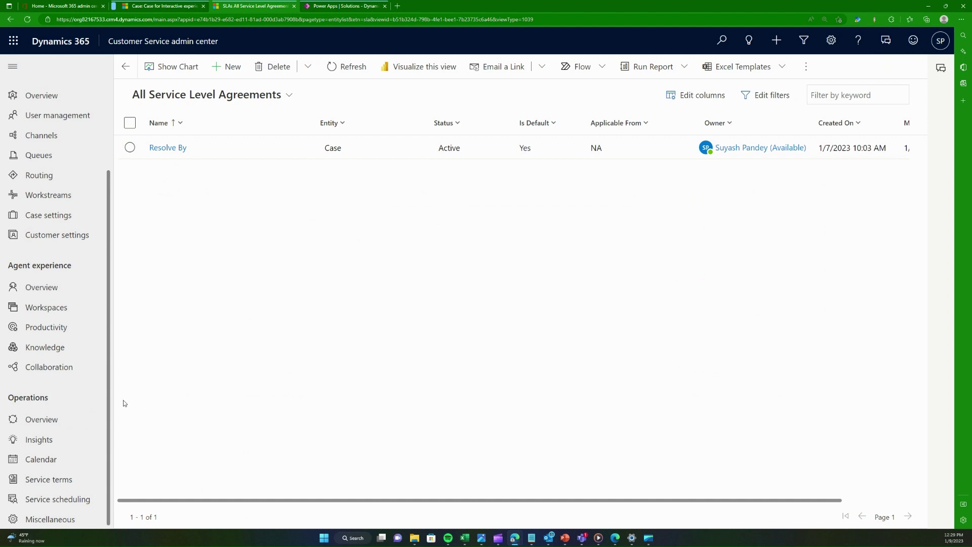
click(63, 481)
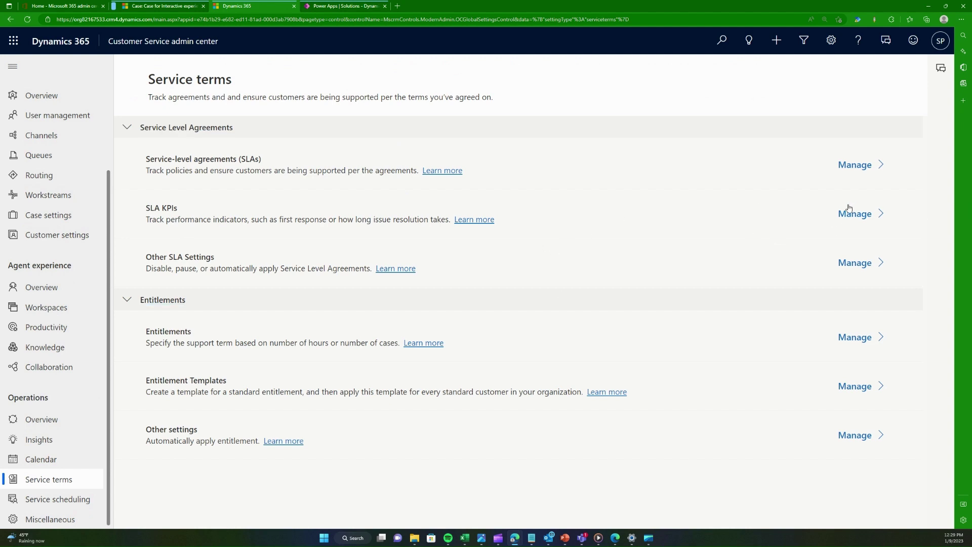
click(881, 165)
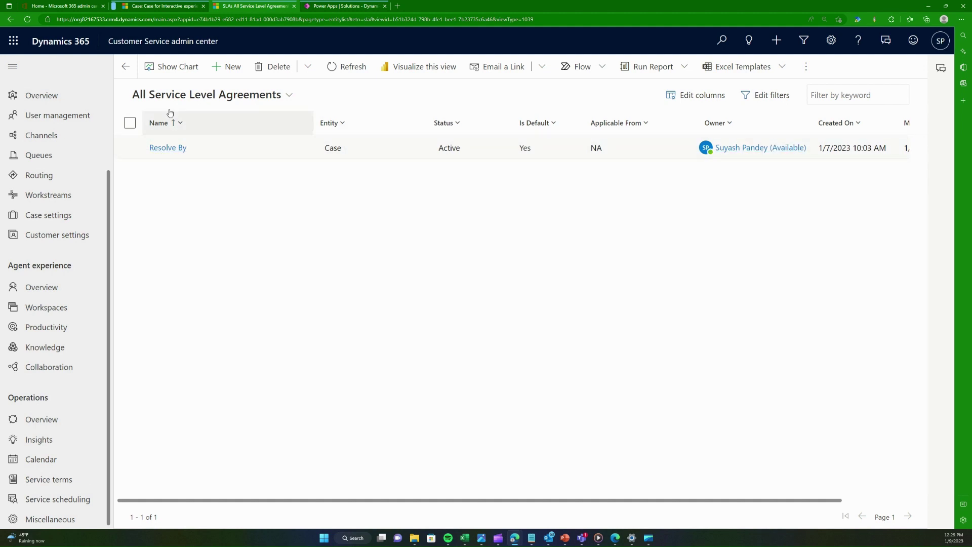
click(124, 69)
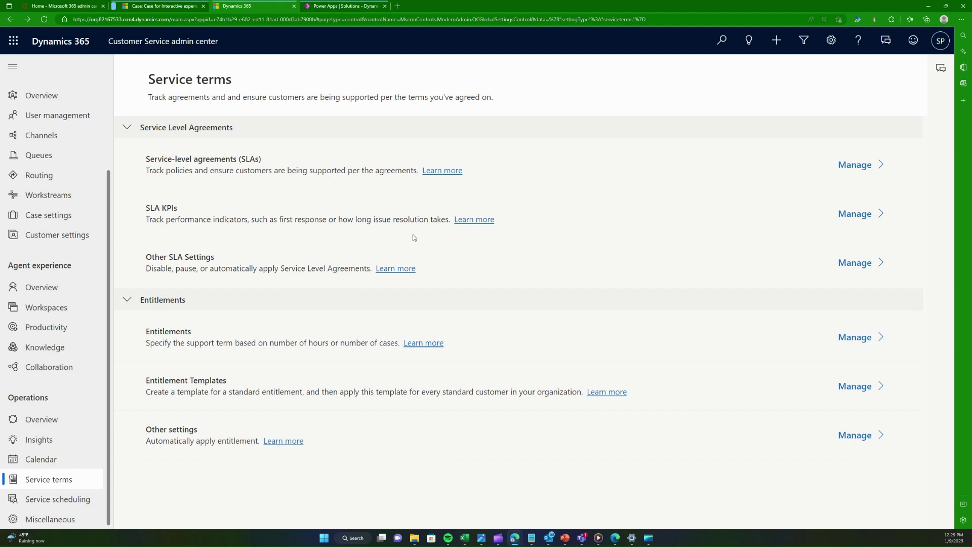
click(861, 213)
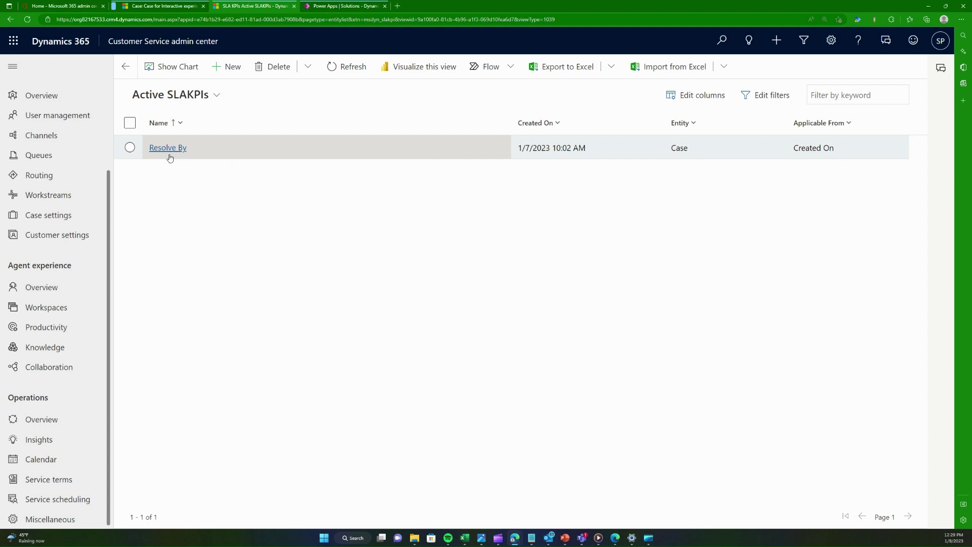
Step: Start a new SLA KPI named First Response By and set its entity to Case
click(226, 67)
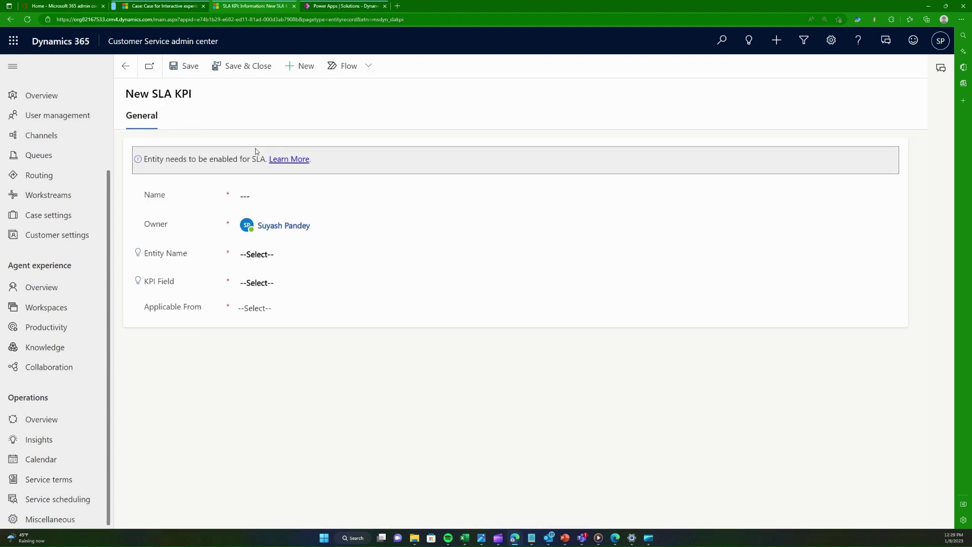
click(257, 202)
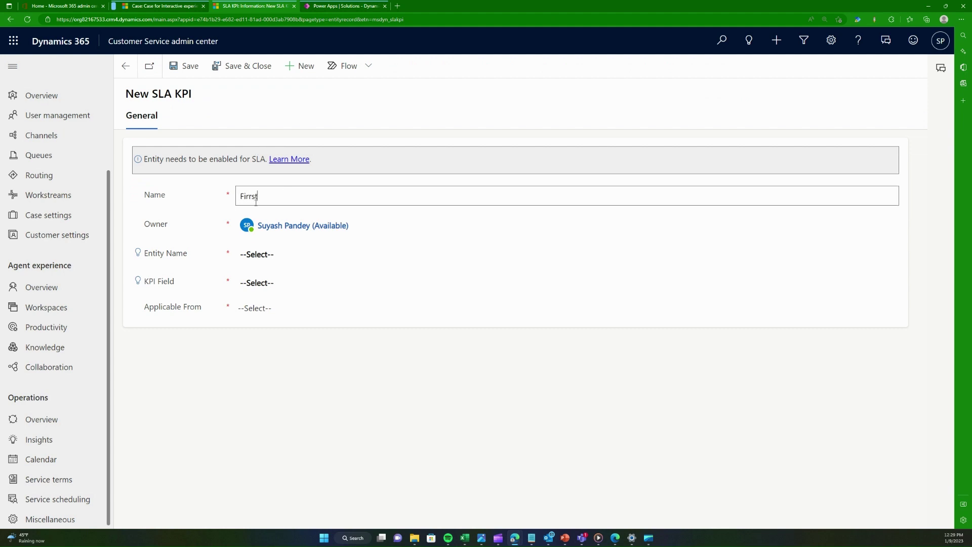
text(First Response By)
click(700, 350)
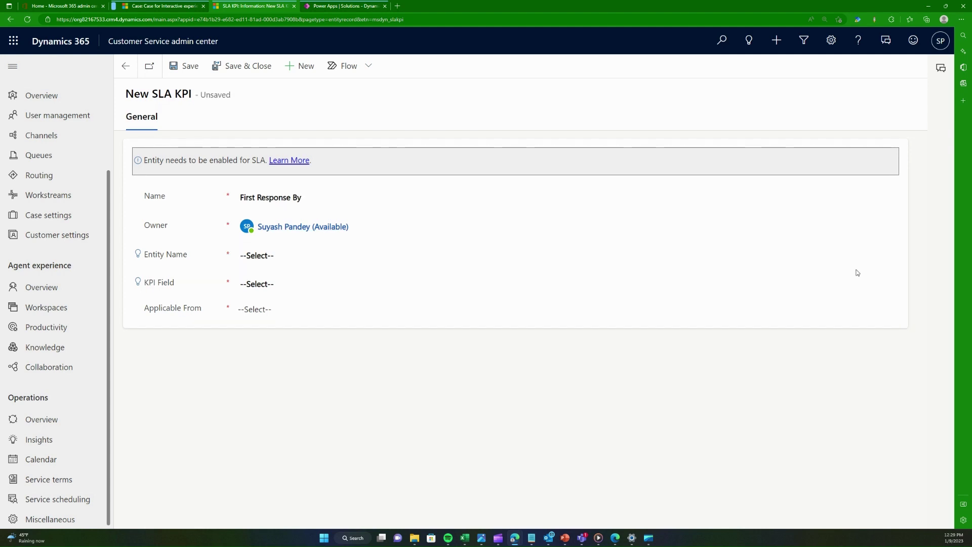
click(889, 256)
click(618, 293)
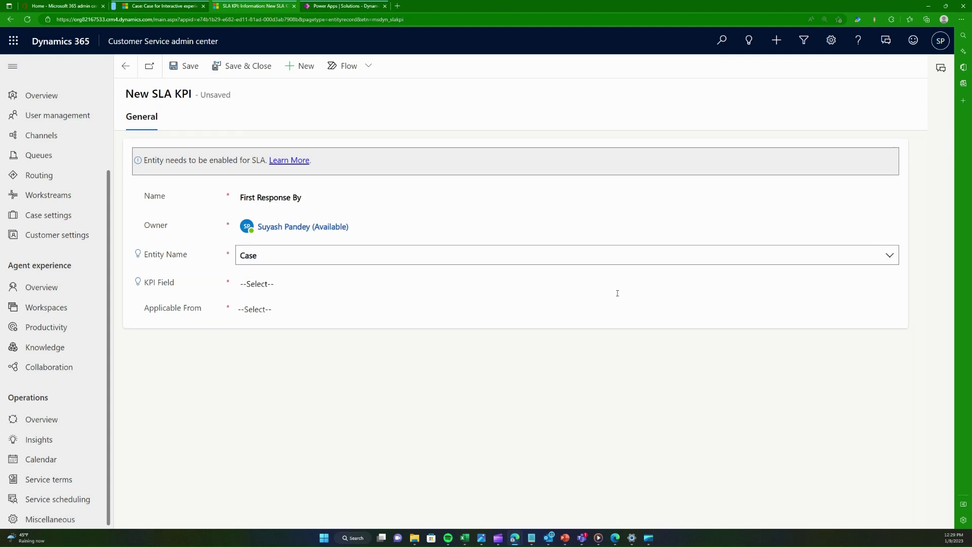
Step: Set the KPI field to First Response By KPI and make it applicable from Created On
click(891, 286)
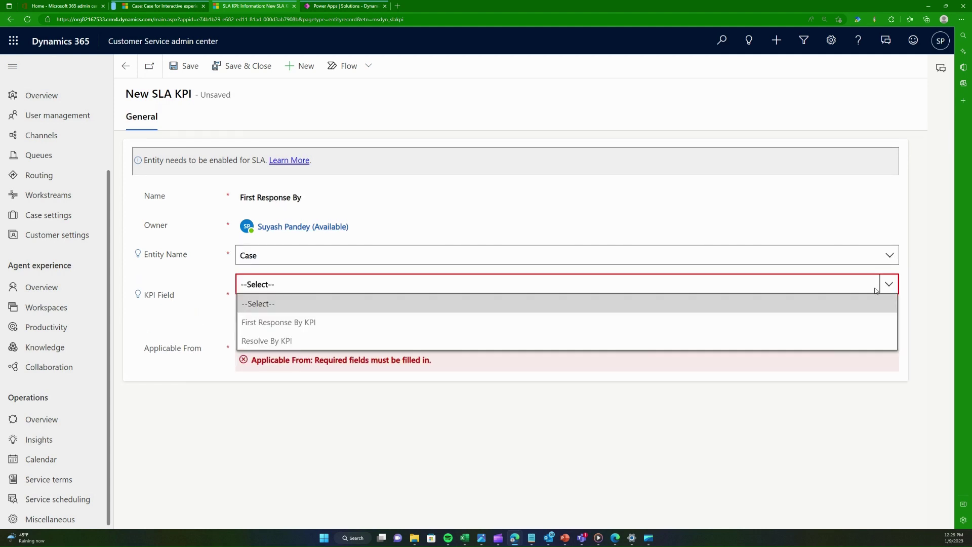
click(310, 324)
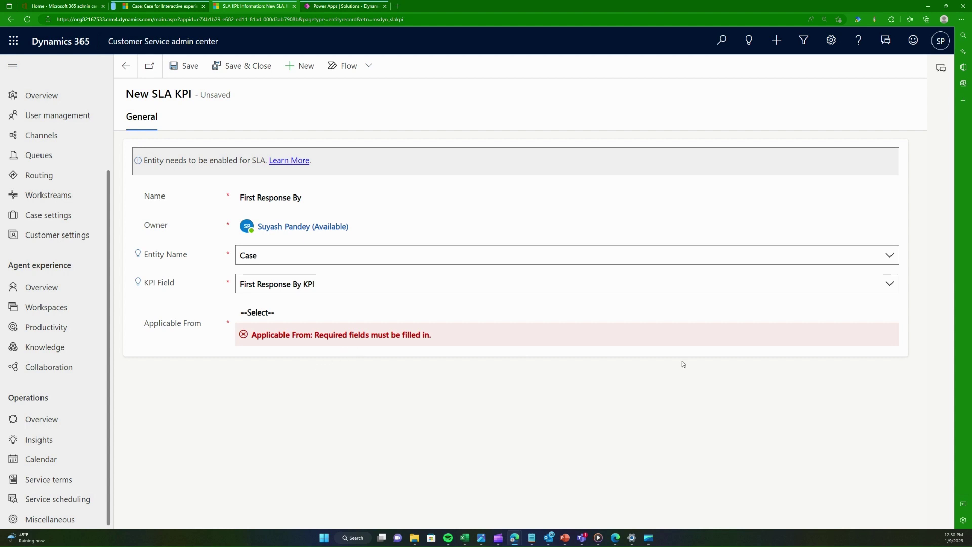
click(878, 312)
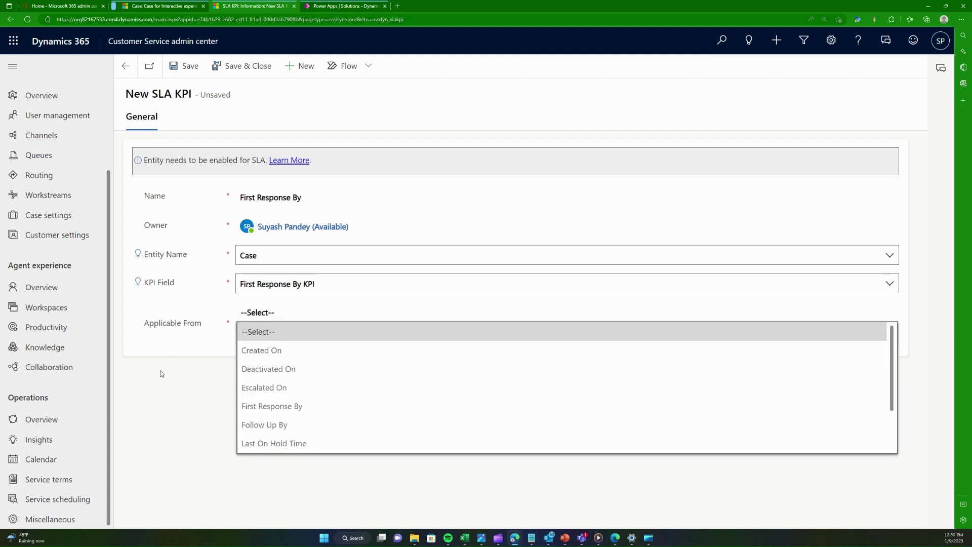
key(Down)
key(Return)
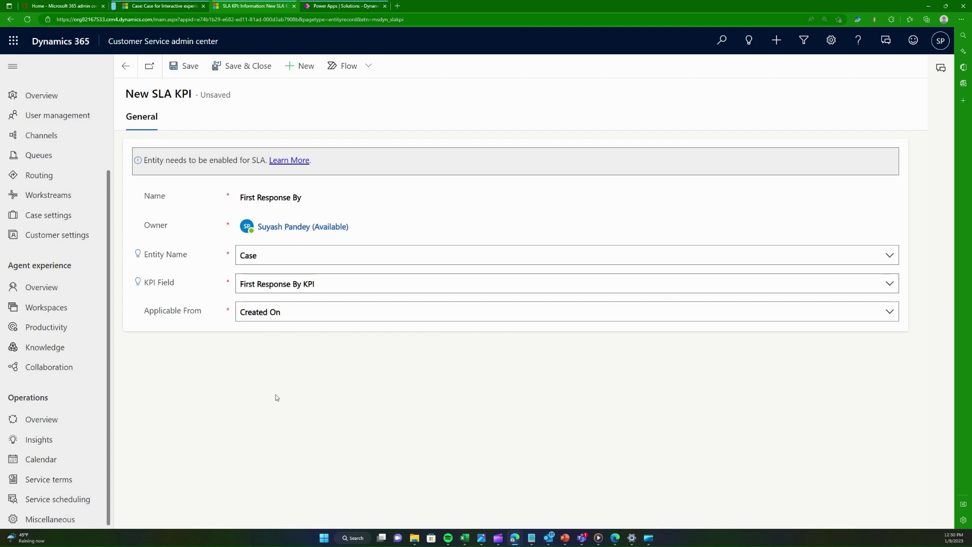
click(891, 312)
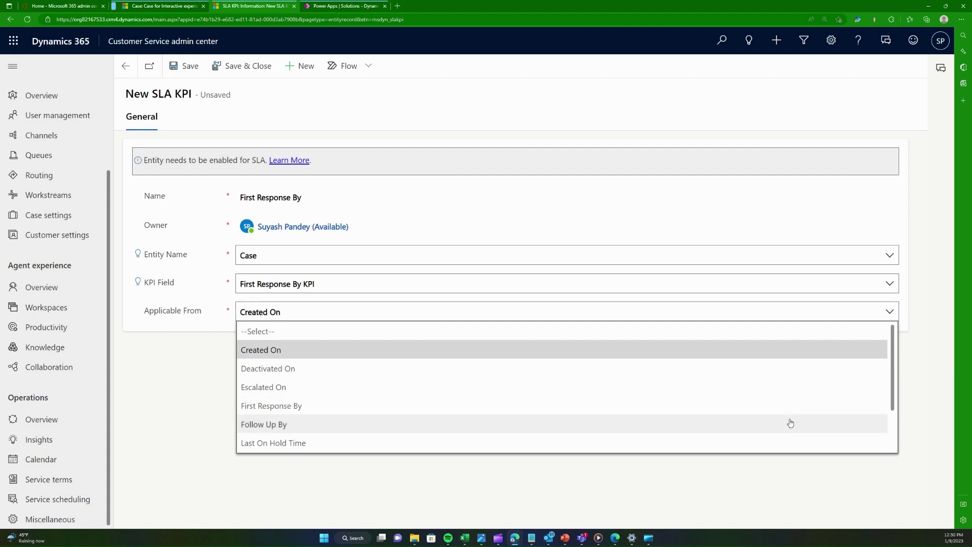
click(561, 488)
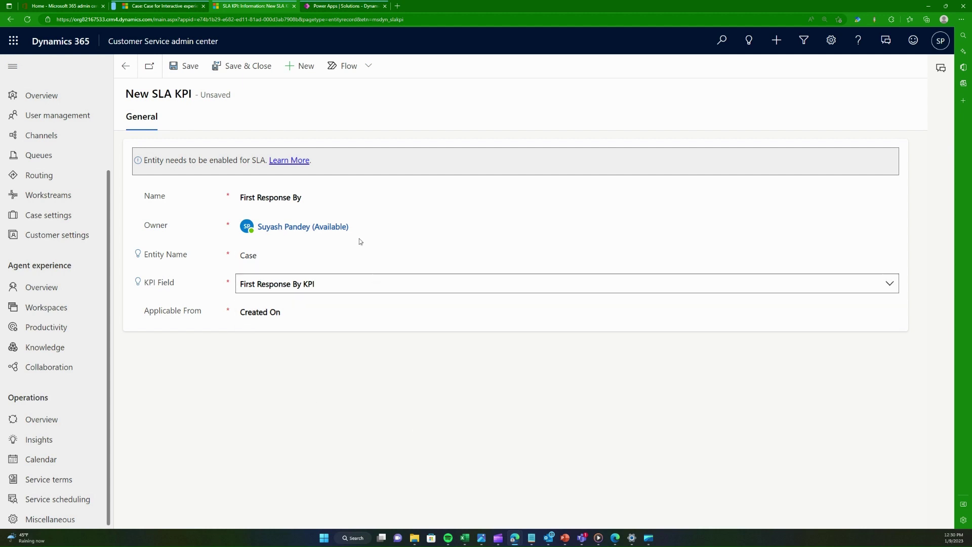
Step: Save and activate the First Response By KPI, and return to the SLA KPIs list
click(193, 71)
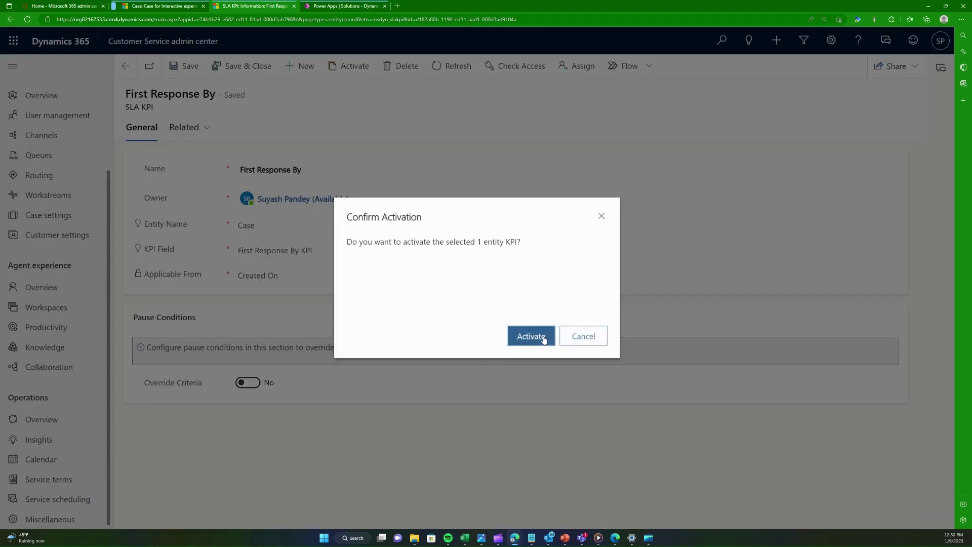
click(534, 343)
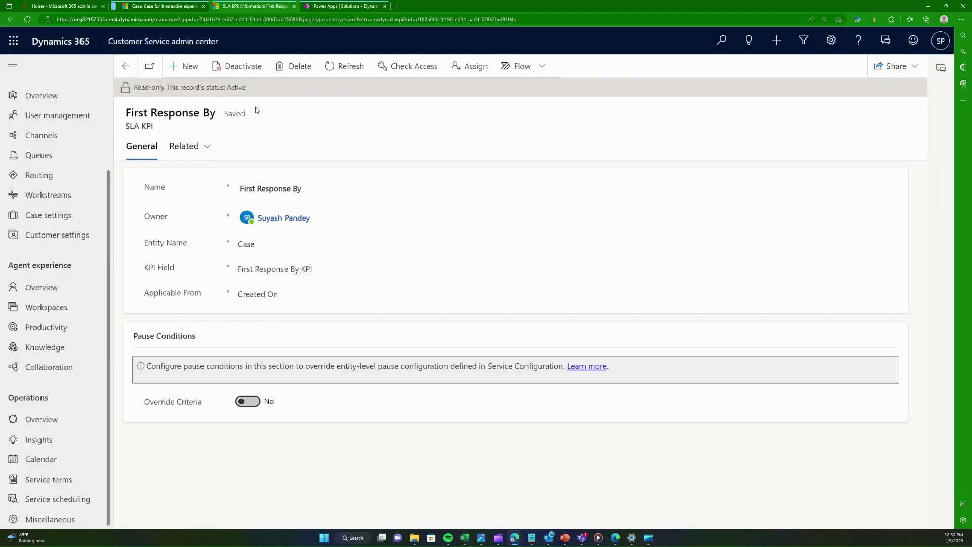
click(125, 66)
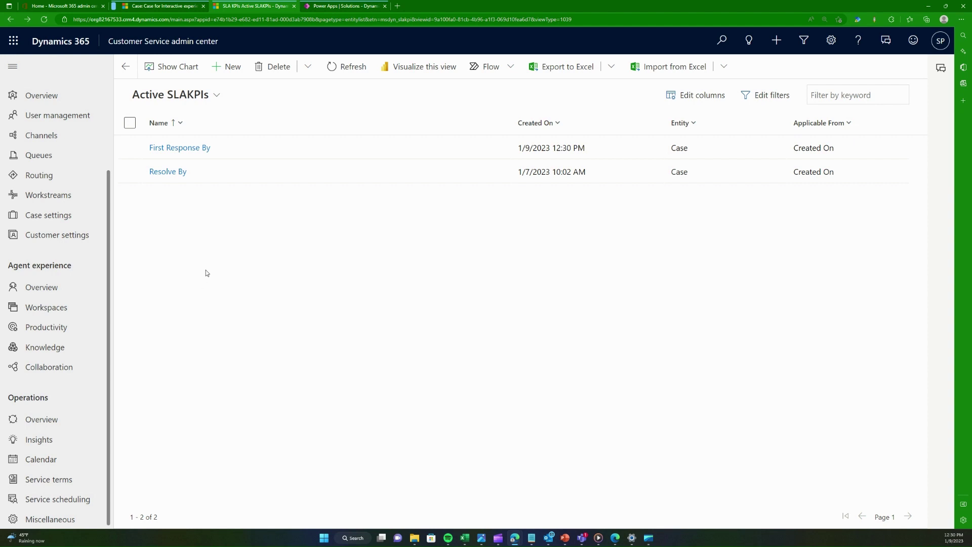
Step: Go back to Service terms and open the service-level agreements list
click(126, 75)
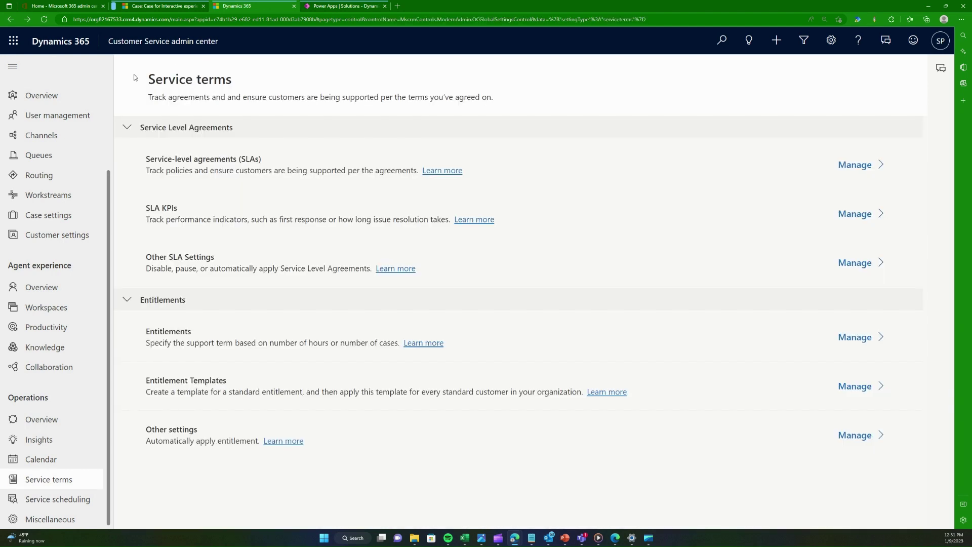
click(881, 164)
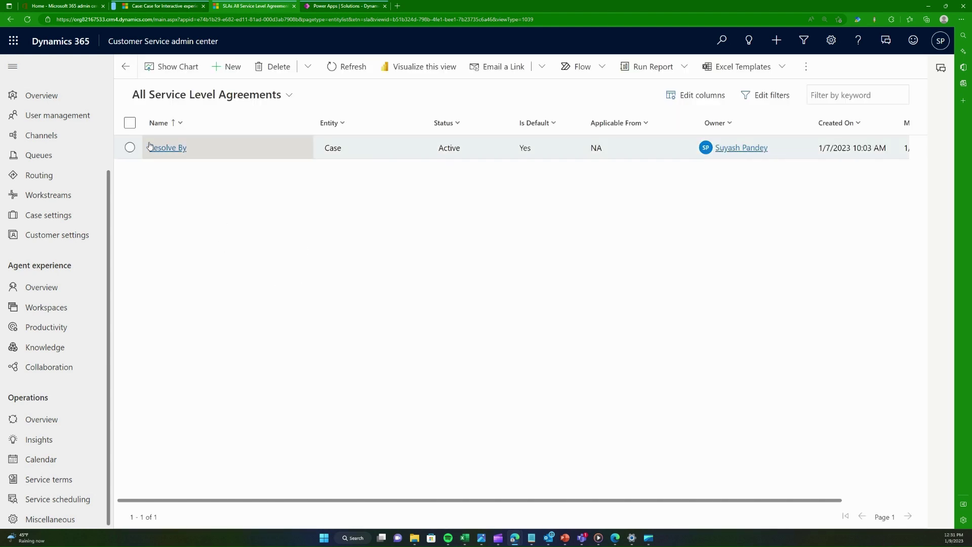
click(130, 147)
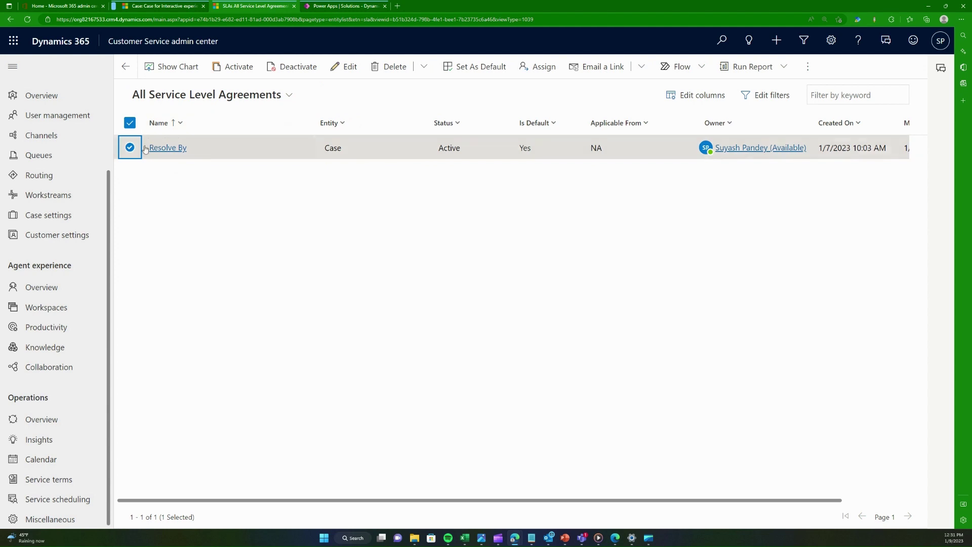
click(130, 148)
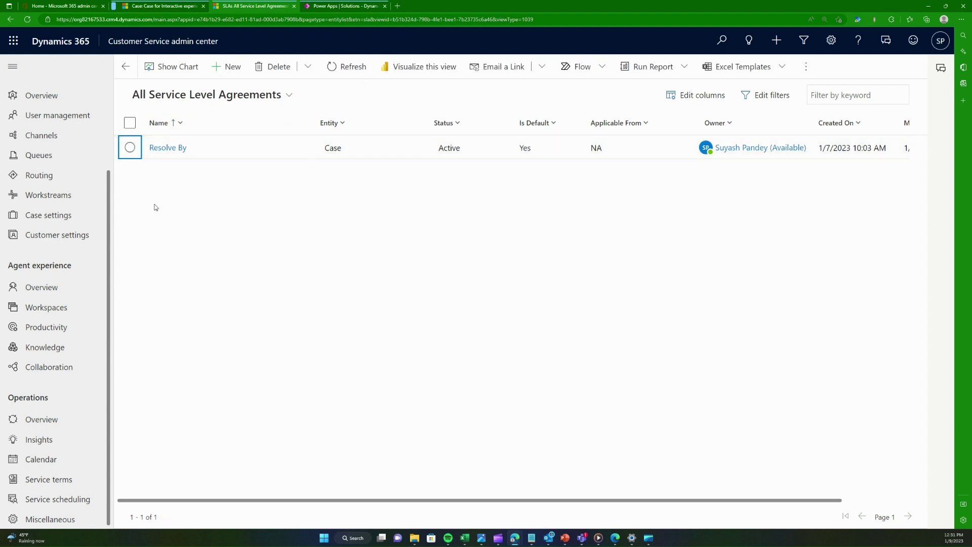
click(217, 70)
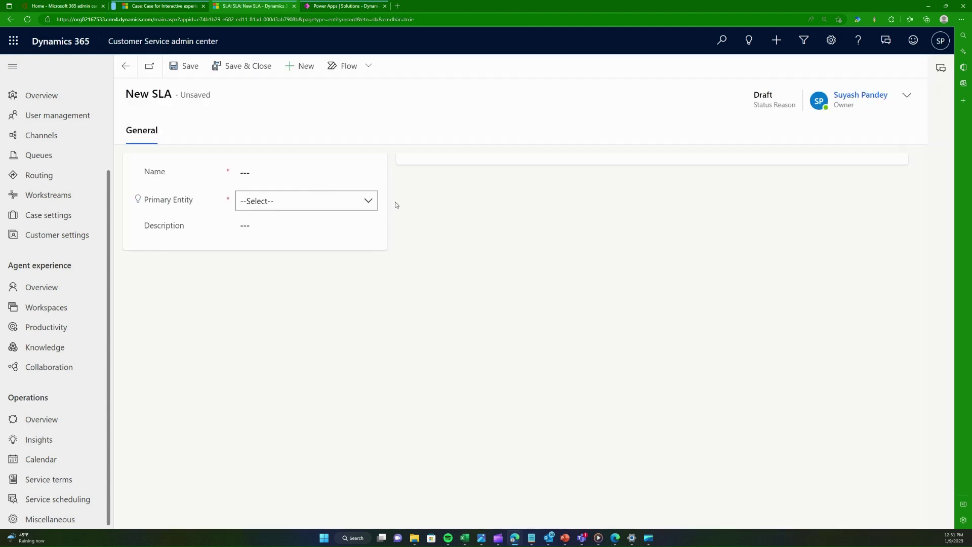
click(126, 66)
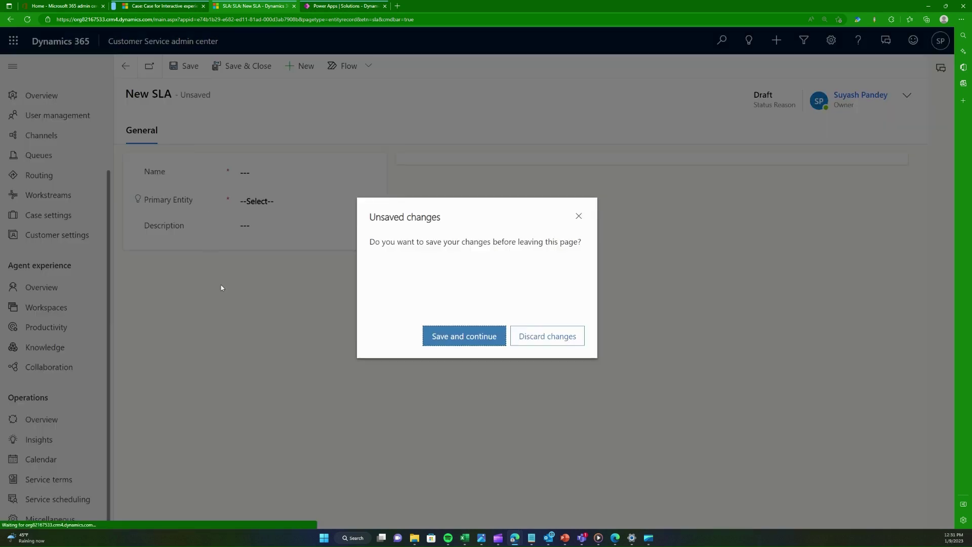
click(559, 336)
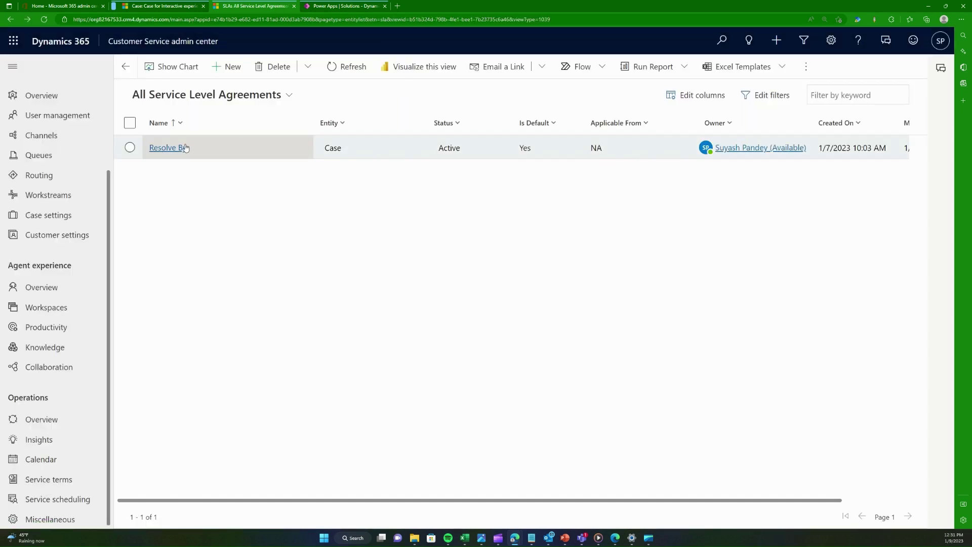
Step: Open the Resolve By SLA and deactivate it so that its items can be edited
click(165, 152)
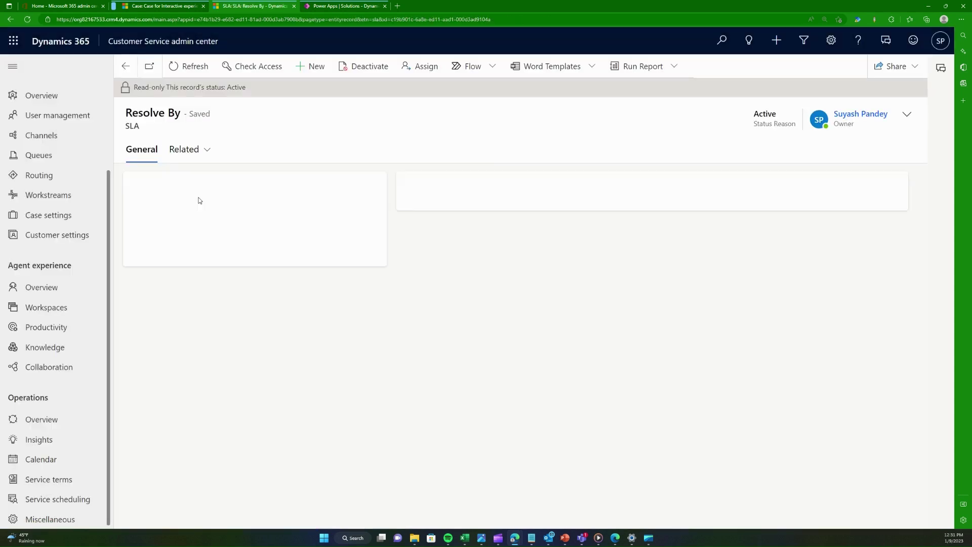
click(362, 67)
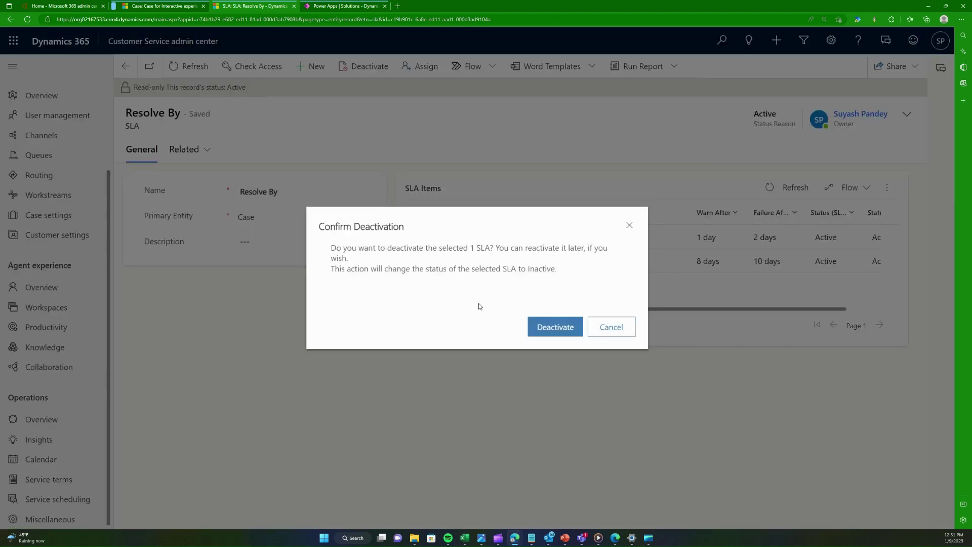
click(541, 327)
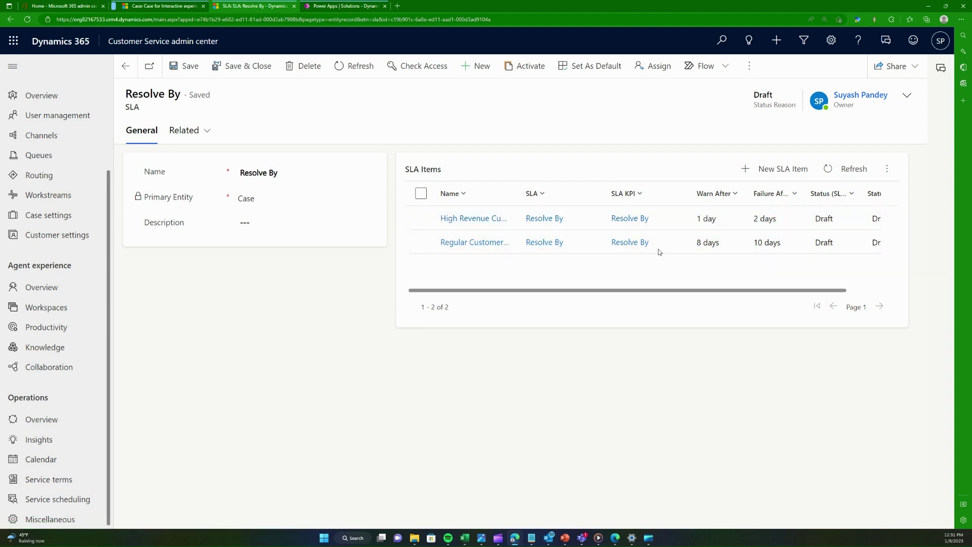
Step: Open the High Revenue Customer Resolution SLA item and examine its KPI, applicable-when and success conditions, warn and fail durations, and actions
click(481, 227)
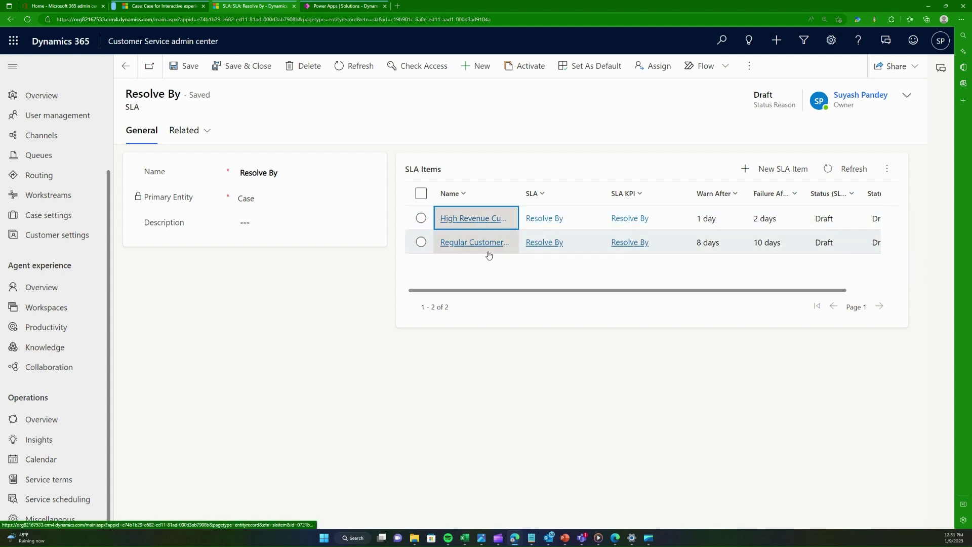
click(456, 218)
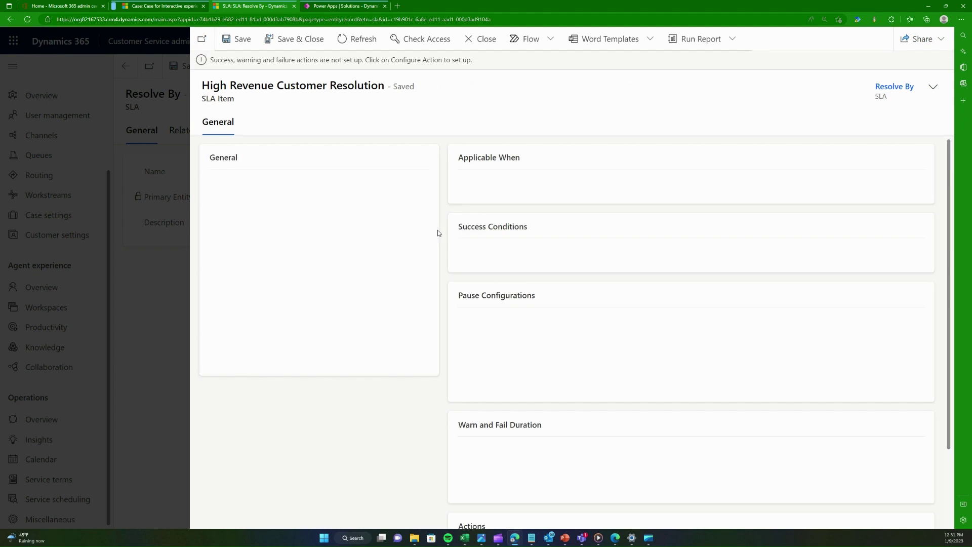
click(338, 191)
triple_click(338, 191)
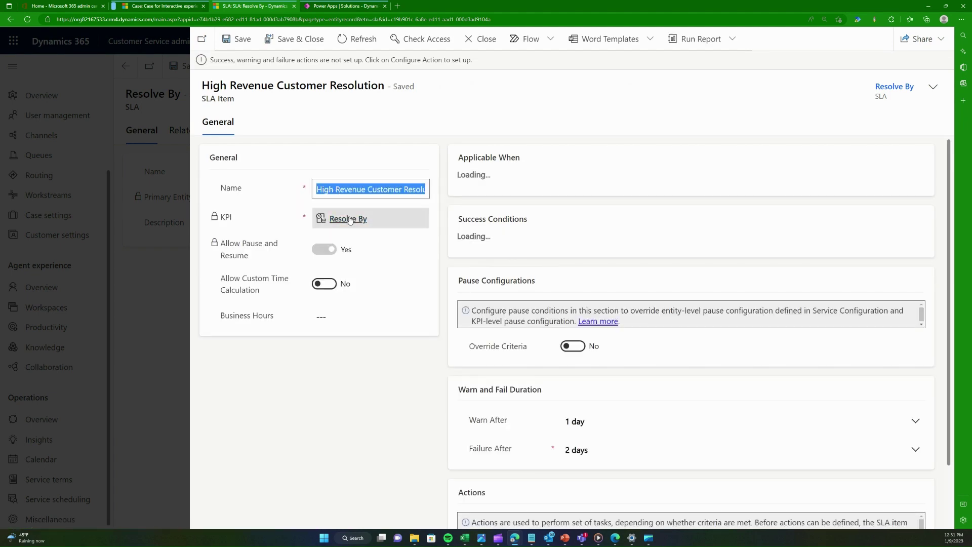
click(560, 195)
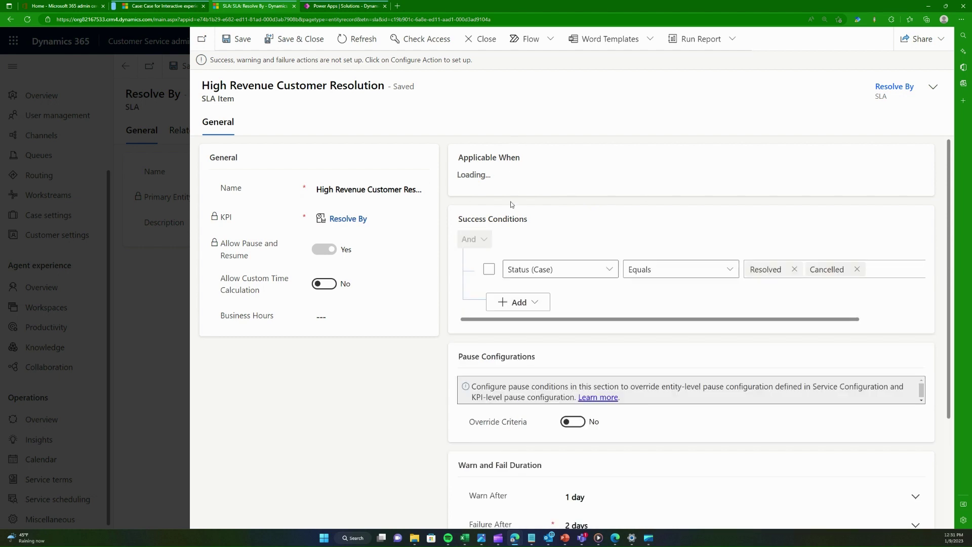
drag(482, 368, 519, 365)
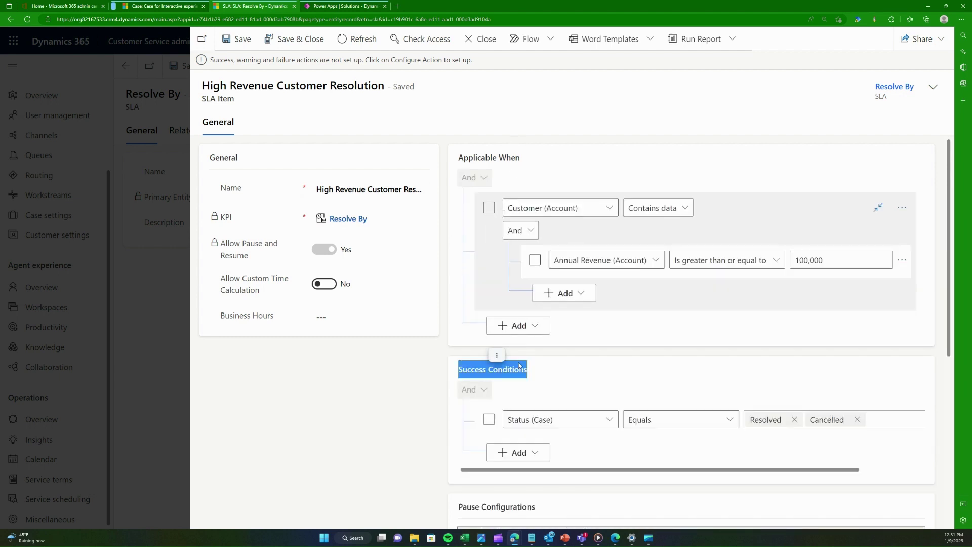
scroll(544, 260, down, 5)
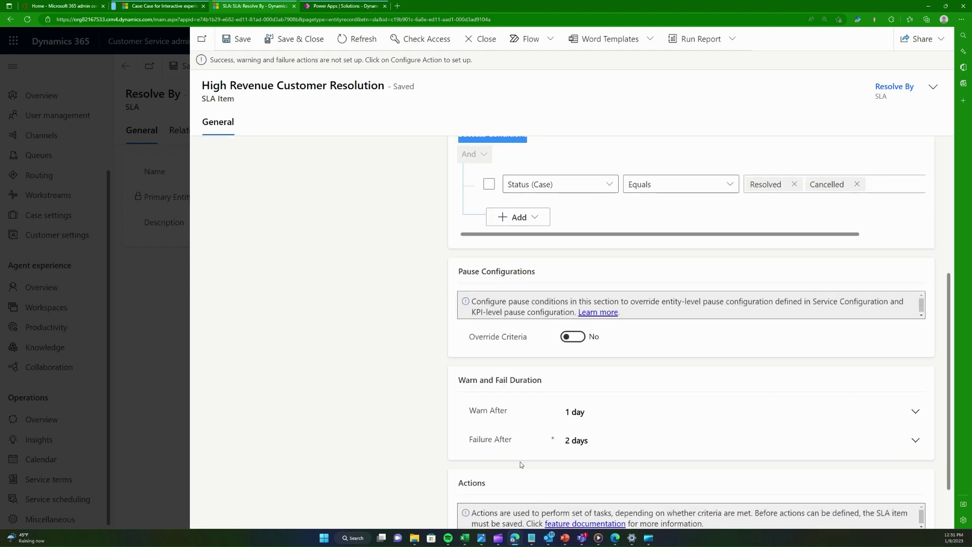
triple_click(492, 381)
scroll(575, 366, up, 5)
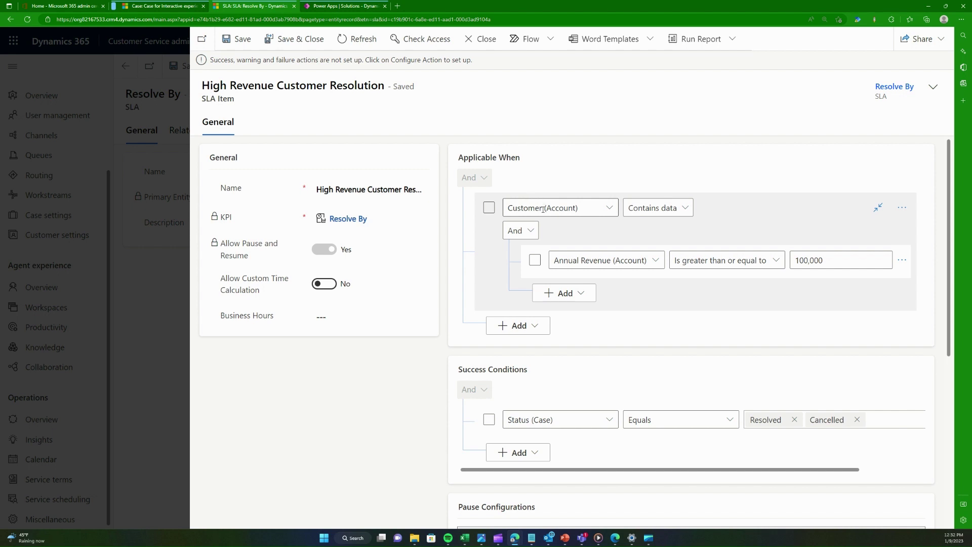
drag(559, 263, 653, 260)
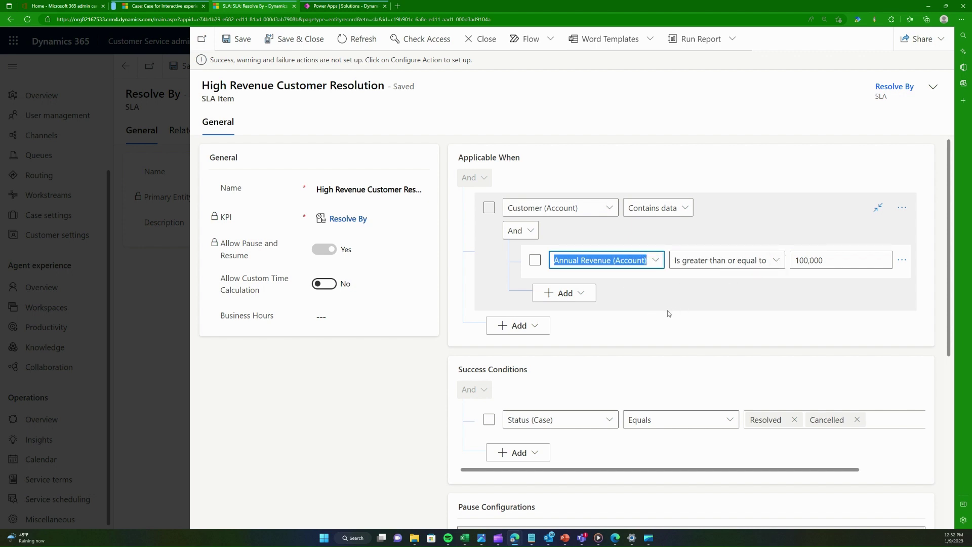
click(605, 345)
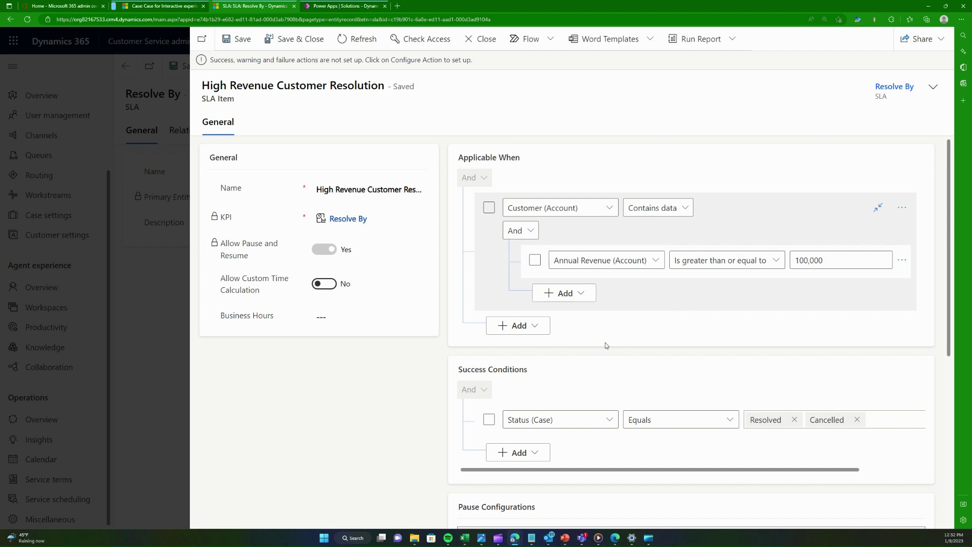
scroll(605, 348, down, 1)
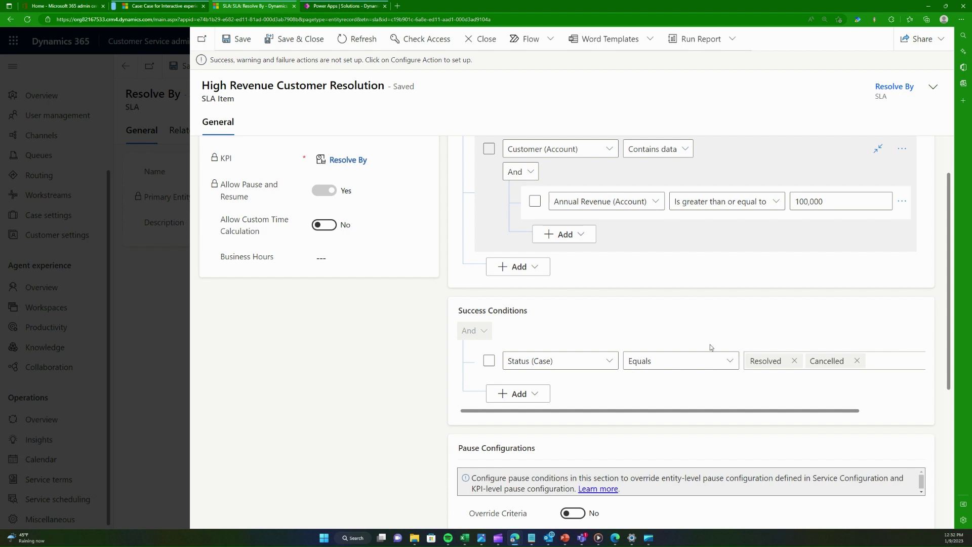
scroll(697, 346, down, 5)
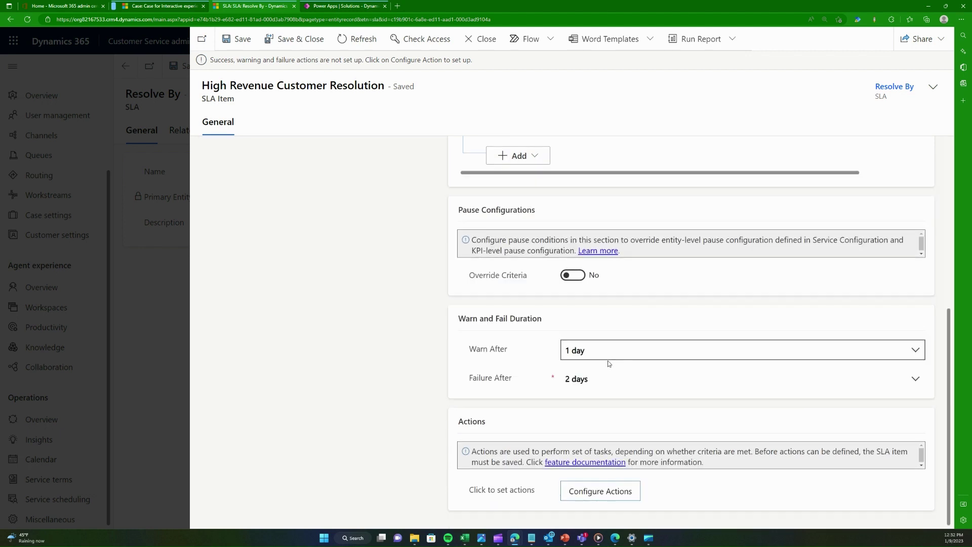
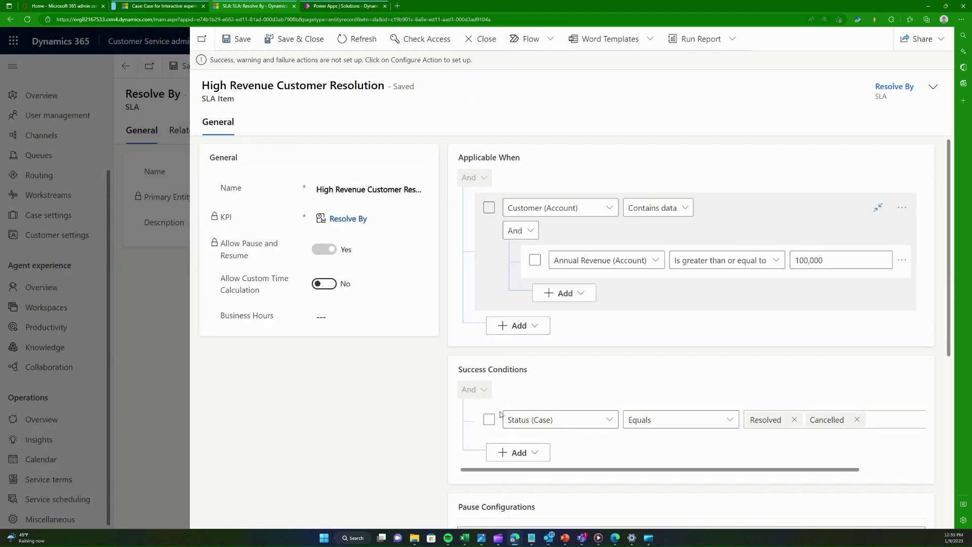
Step: Close the open item and start a new SLA item named First Response By, using the First Response By KPI
click(480, 39)
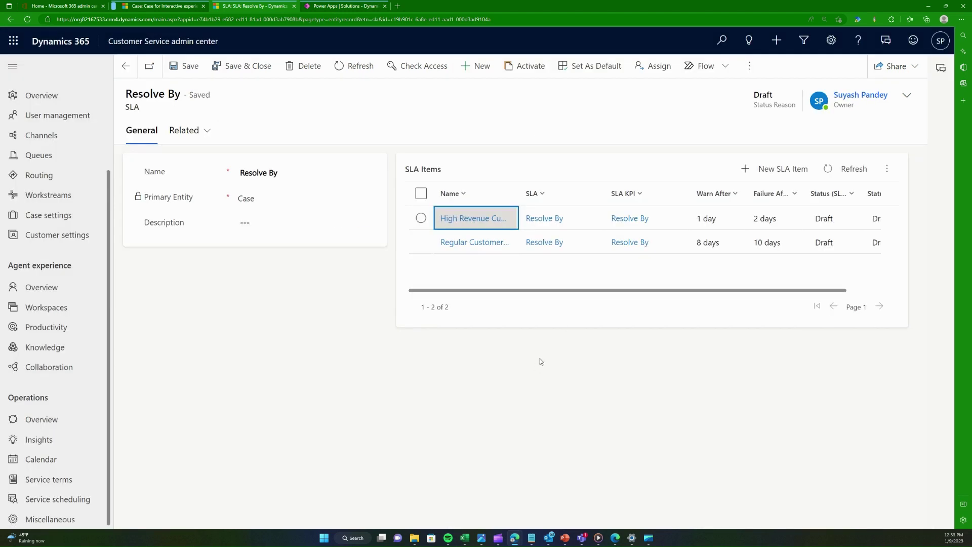
click(776, 169)
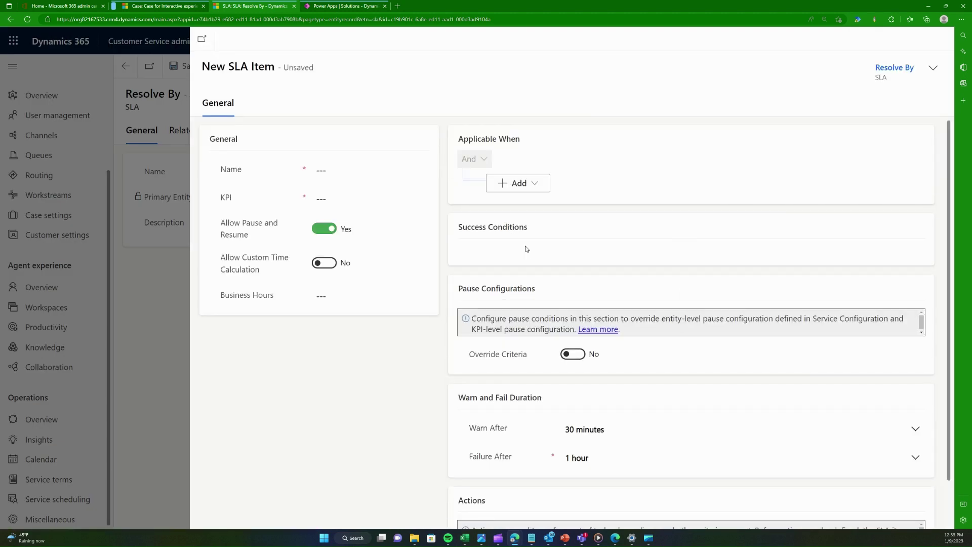
click(333, 176)
text(First)
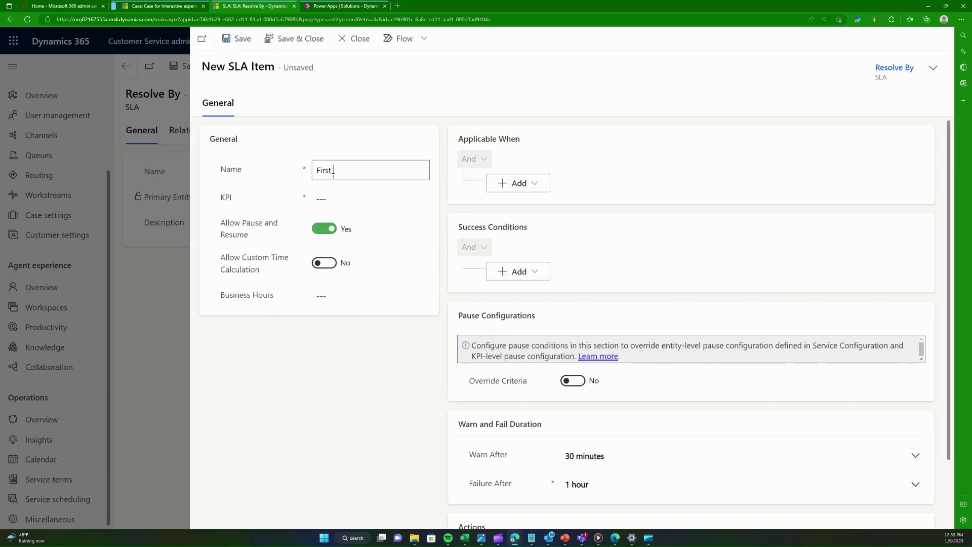
text( Response B)
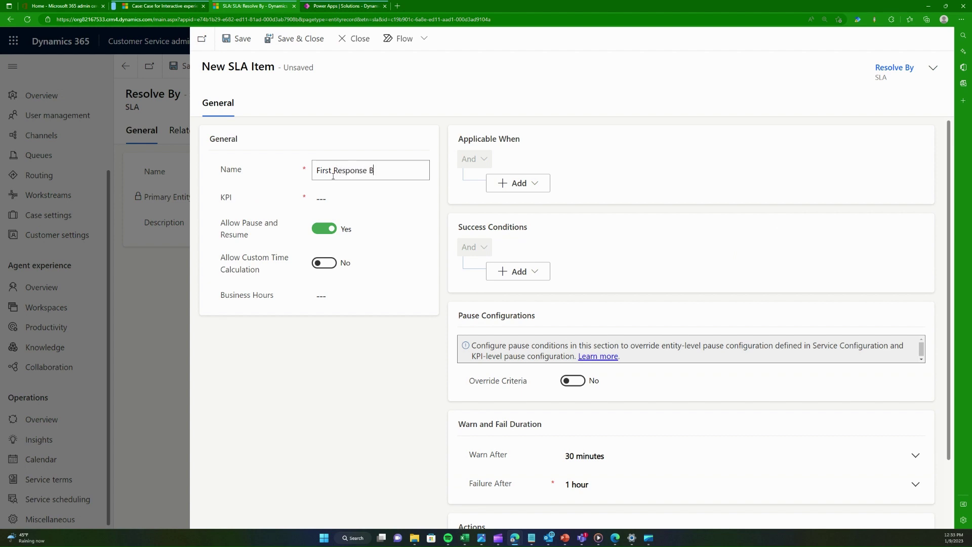
text(y)
click(395, 195)
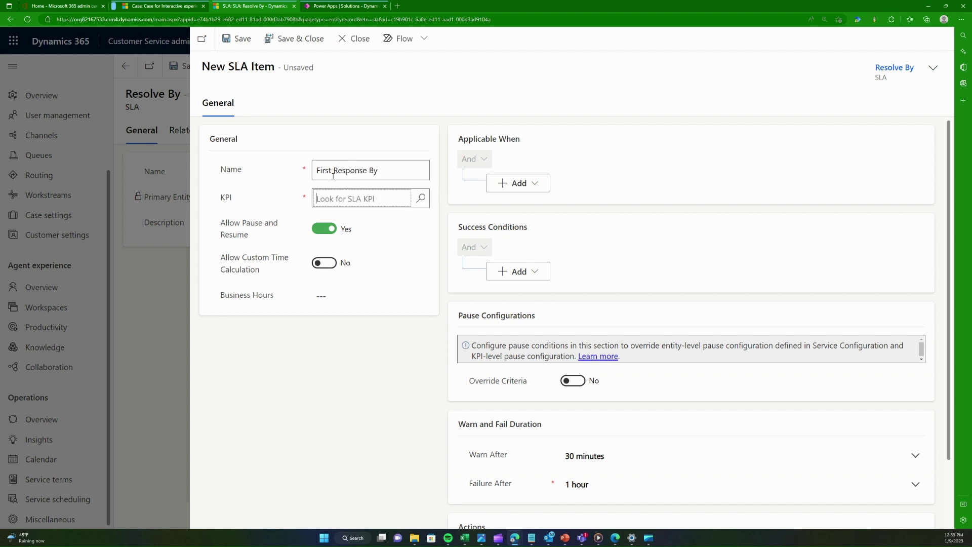
click(420, 198)
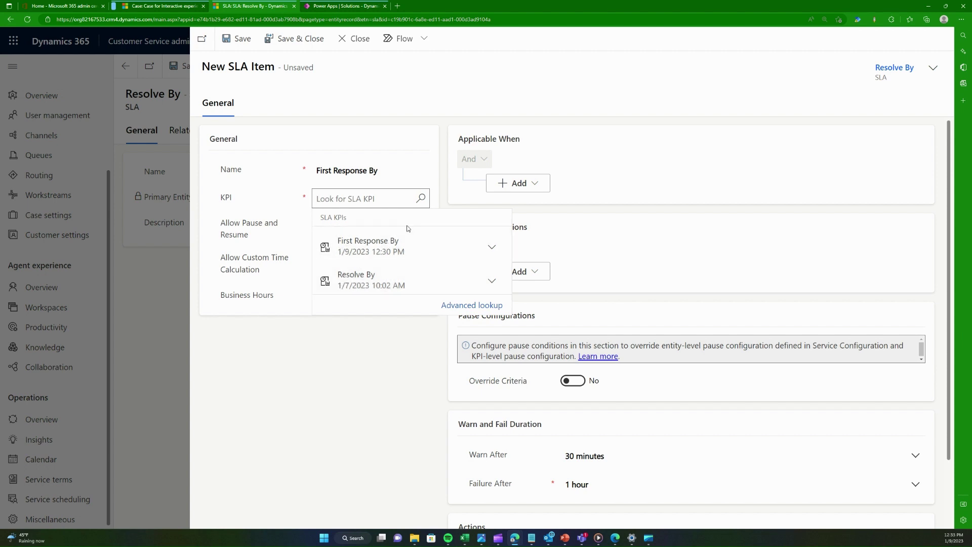
click(399, 250)
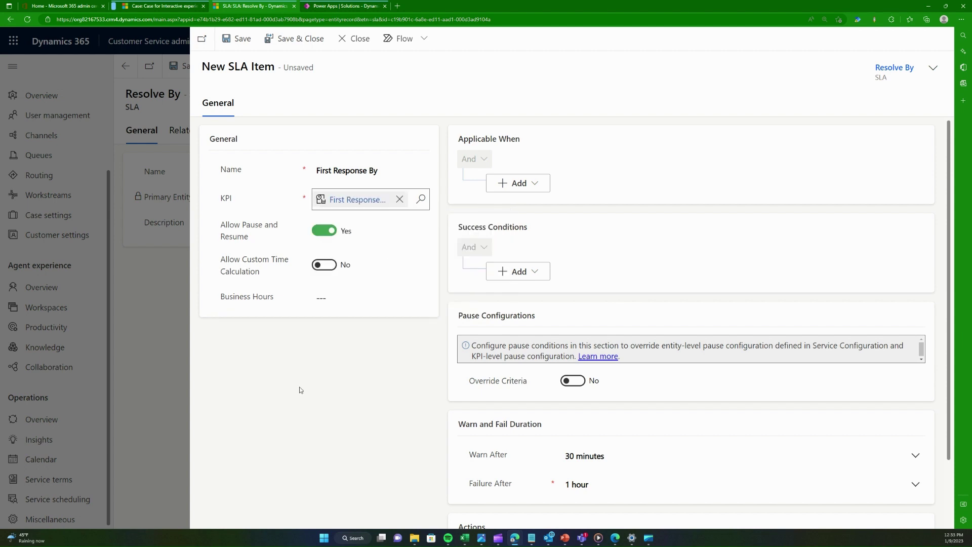
Step: Add an Applicable When condition requiring that Case Title (Case) contains data
click(535, 184)
click(527, 201)
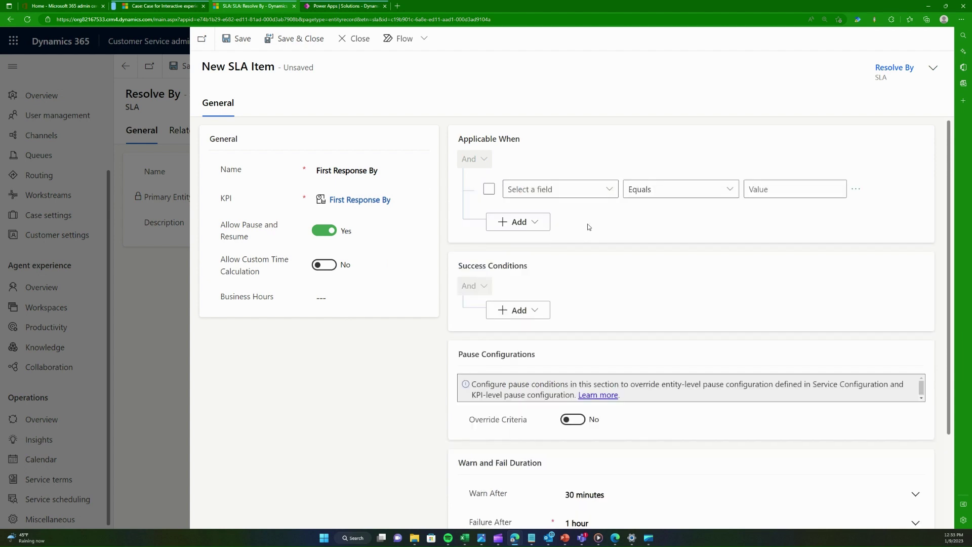
click(612, 196)
click(712, 212)
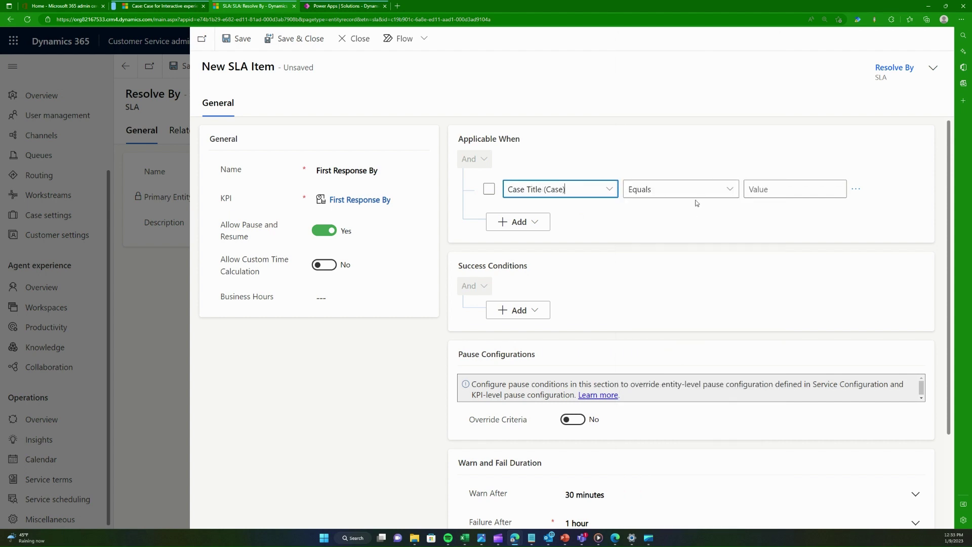
click(759, 231)
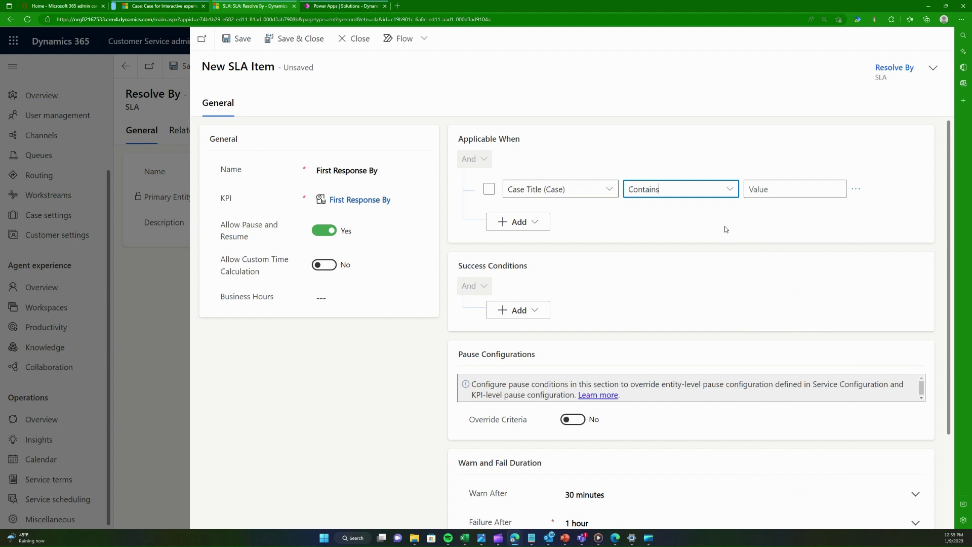
click(730, 188)
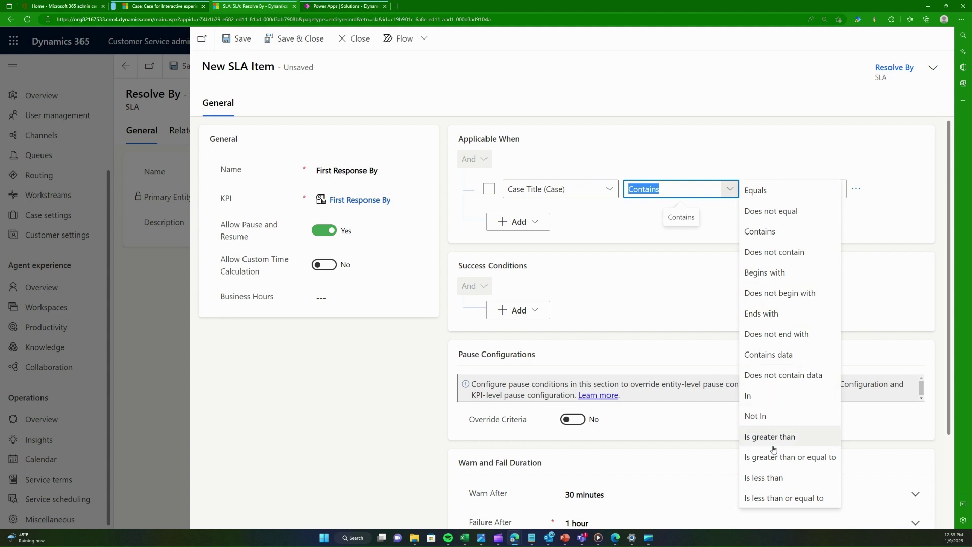
click(768, 355)
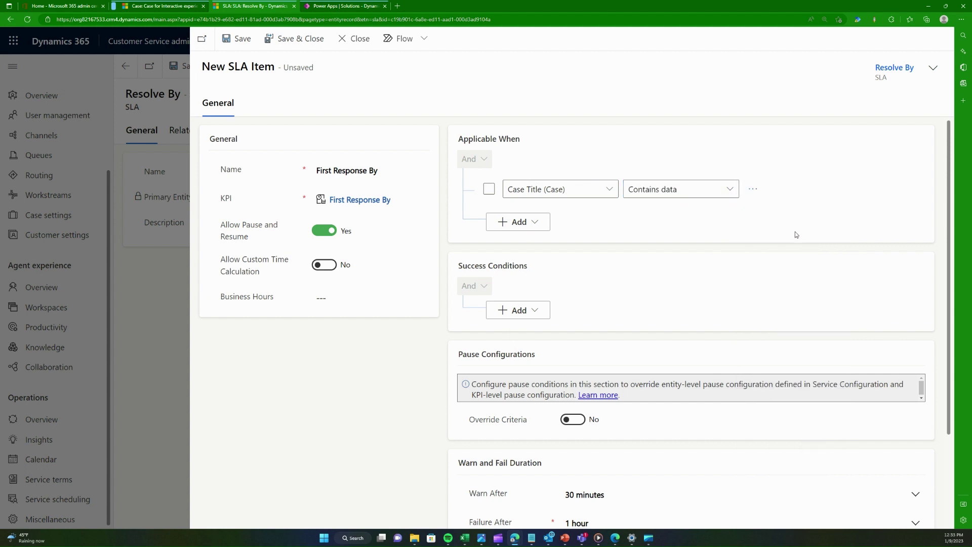
Step: Add a success condition requiring that Status Reason (Case) equals Waiting for Details
click(546, 313)
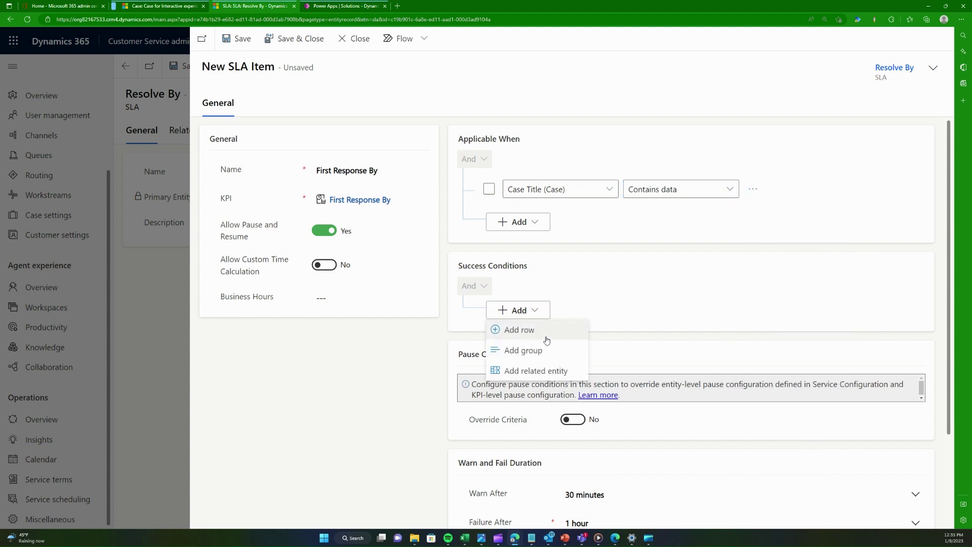
click(546, 334)
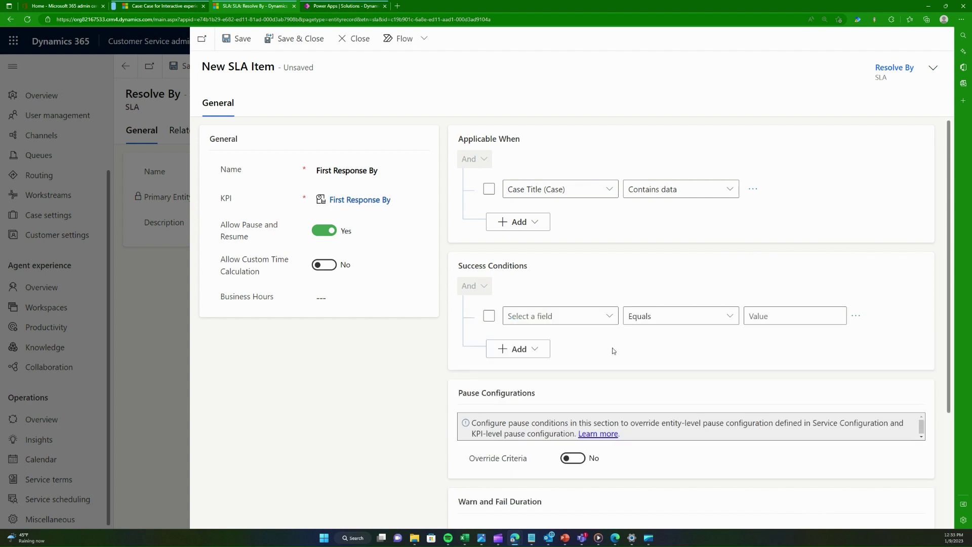
click(610, 318)
scroll(668, 322, down, 15)
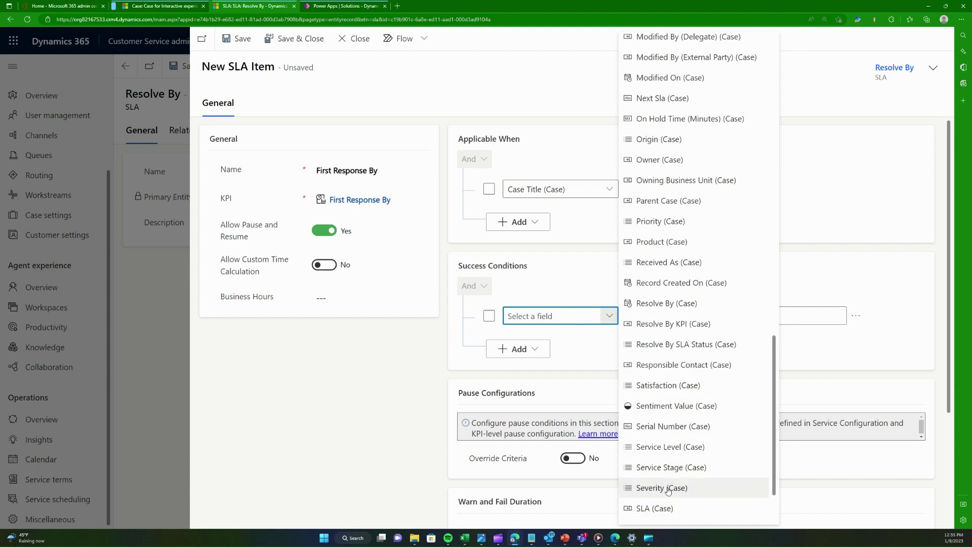
scroll(689, 466, down, 2)
click(688, 493)
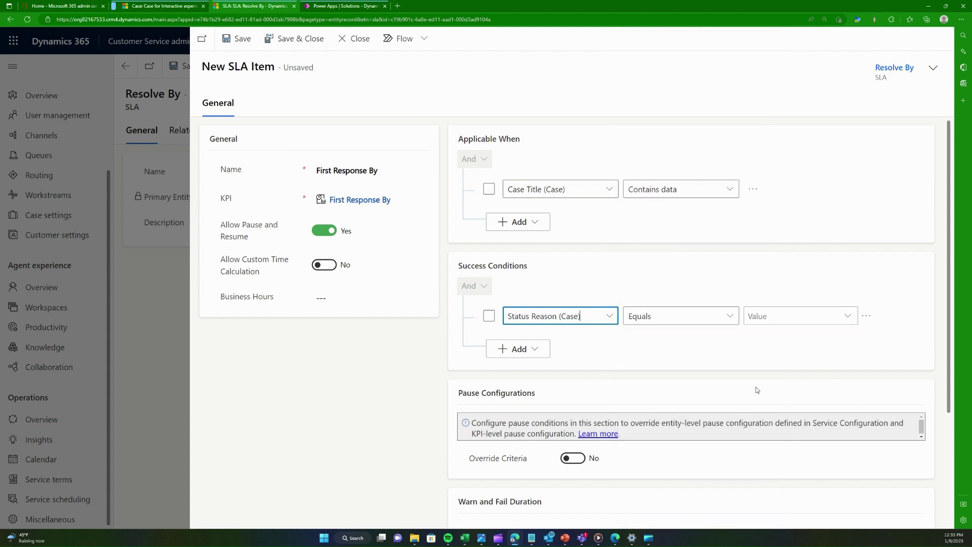
click(846, 316)
click(787, 468)
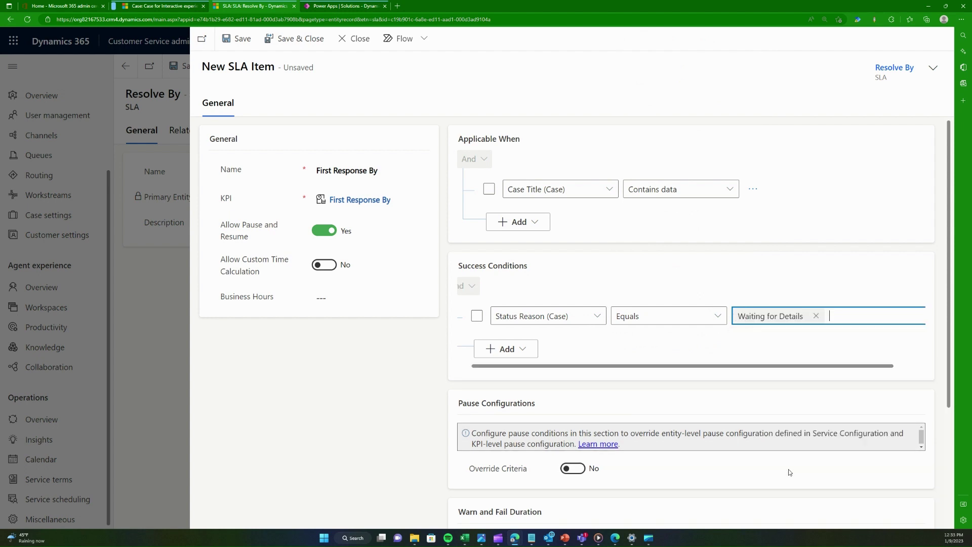
click(619, 346)
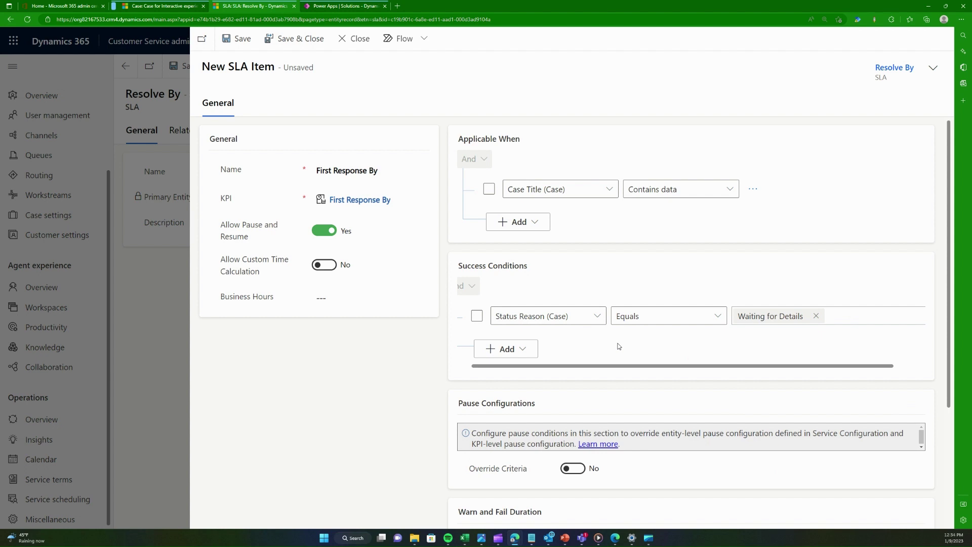
Step: Set the item to warn after 2 hours and fail after 4 hours, then save and close it and refresh the SLA items
scroll(618, 346, down, 3)
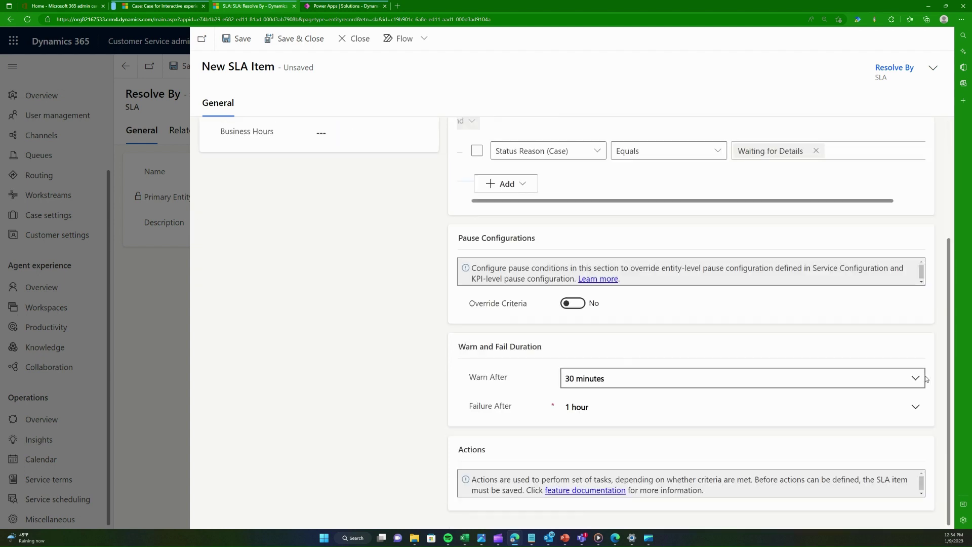
click(908, 385)
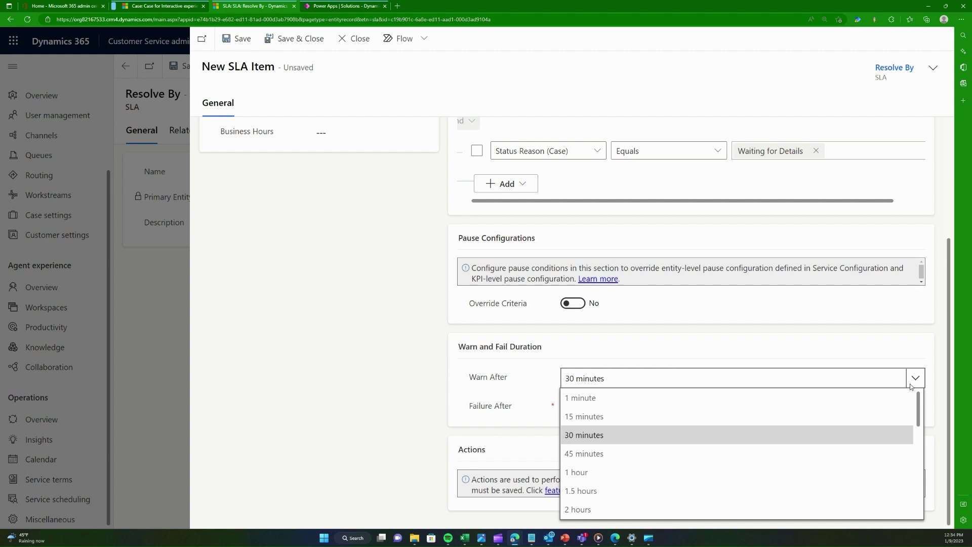
click(617, 512)
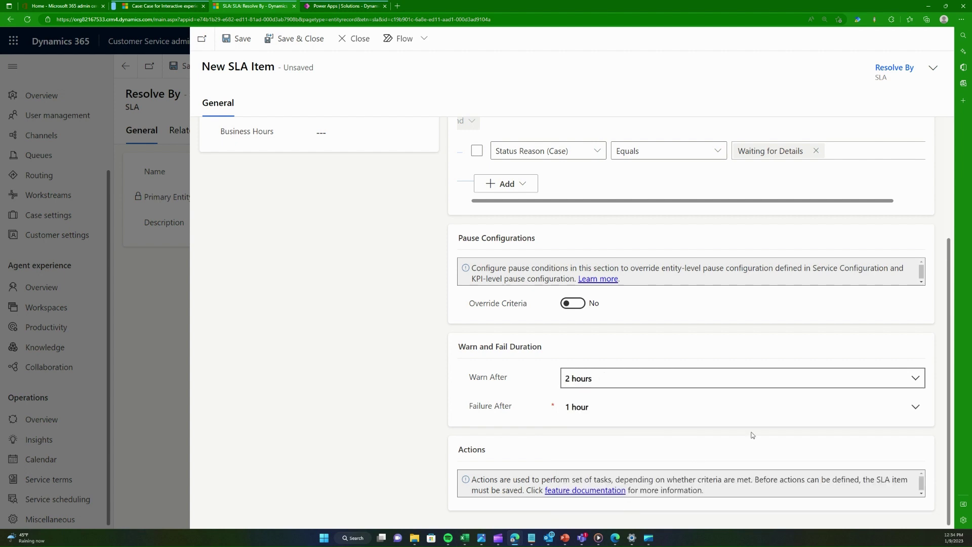
click(905, 407)
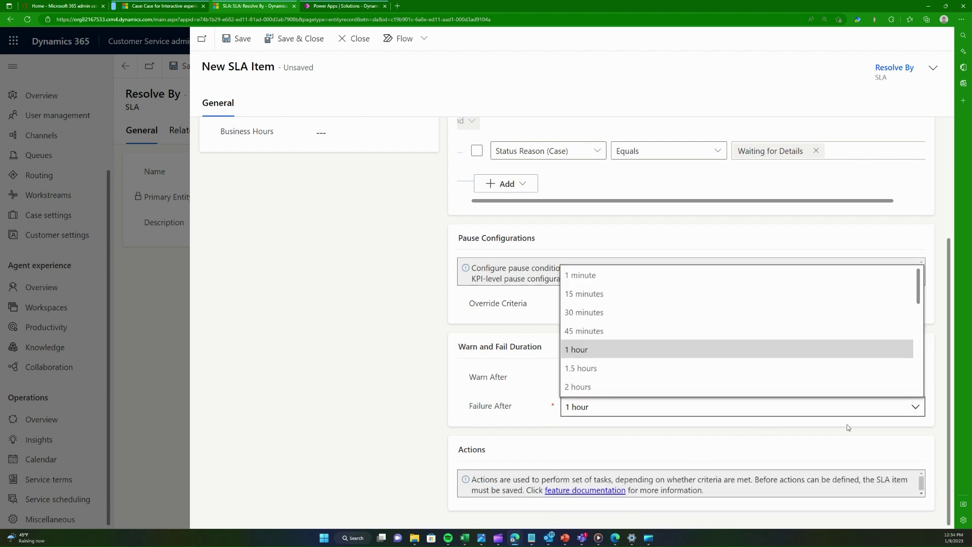
scroll(602, 374, down, 3)
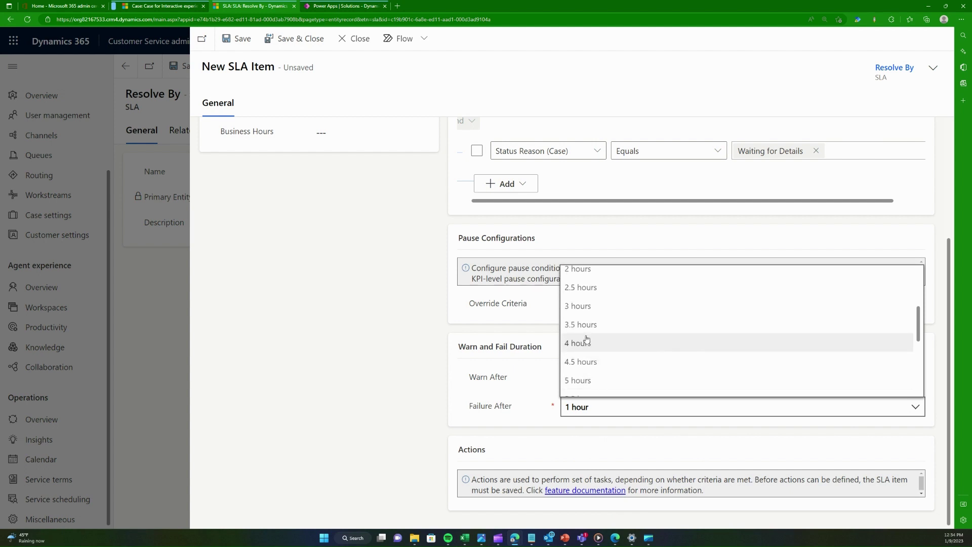
click(586, 342)
scroll(592, 347, up, 3)
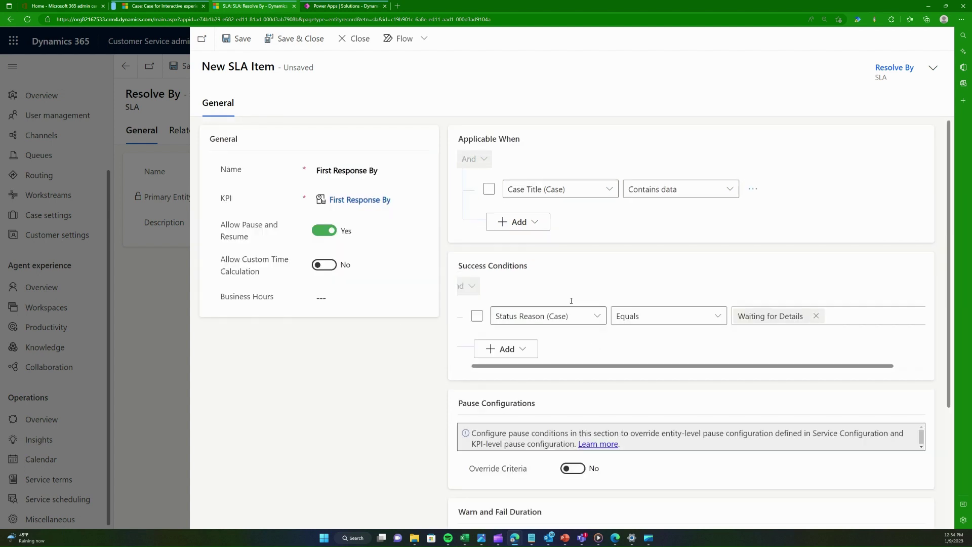
click(235, 39)
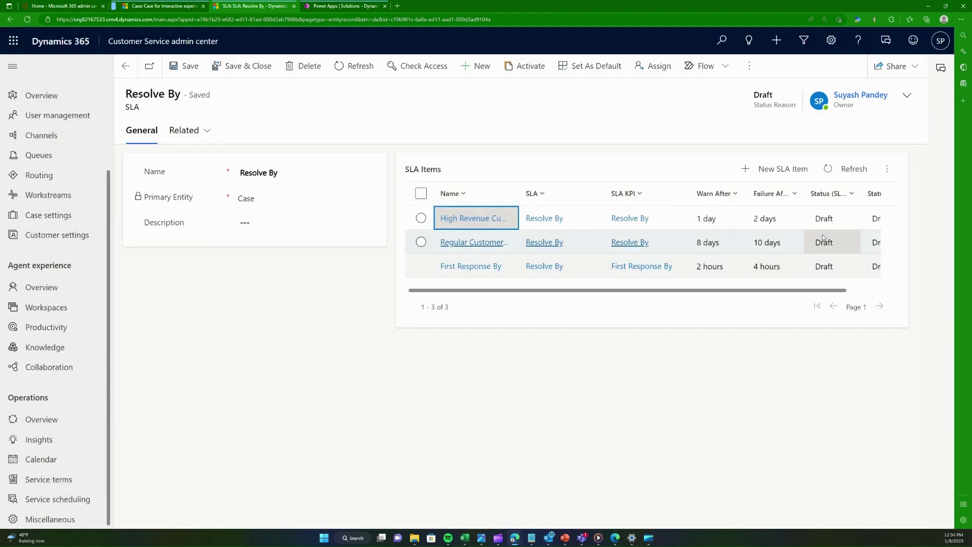
click(848, 168)
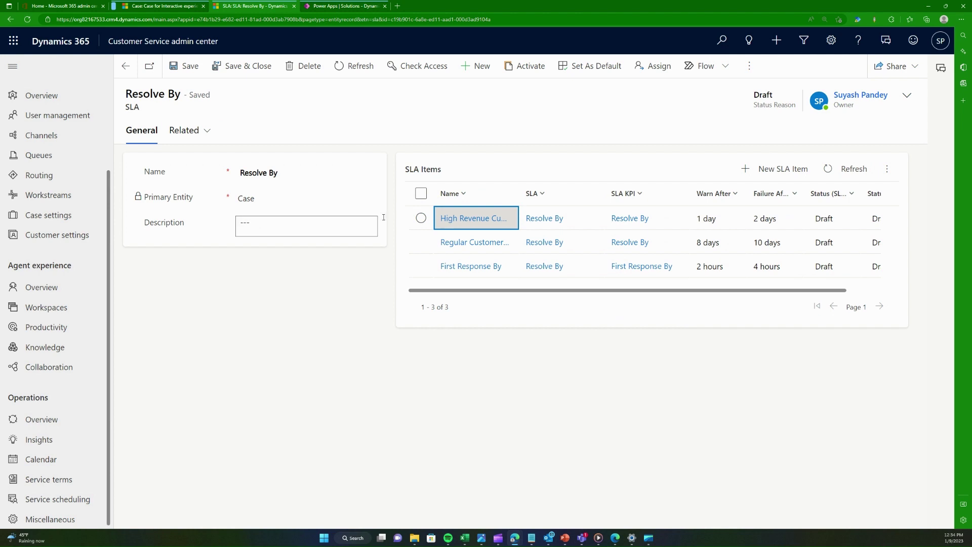
Step: Activate the Resolve By SLA and set it as the default
click(527, 69)
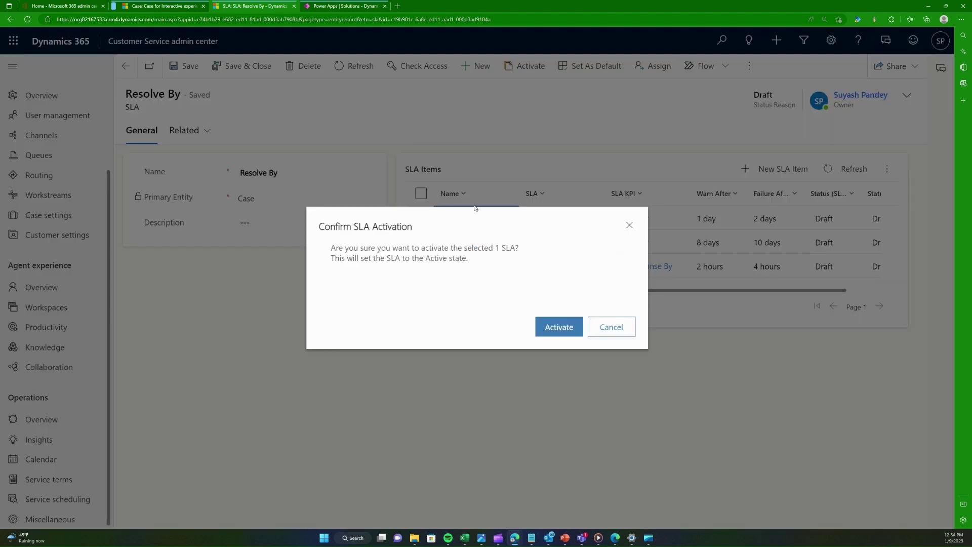
click(556, 328)
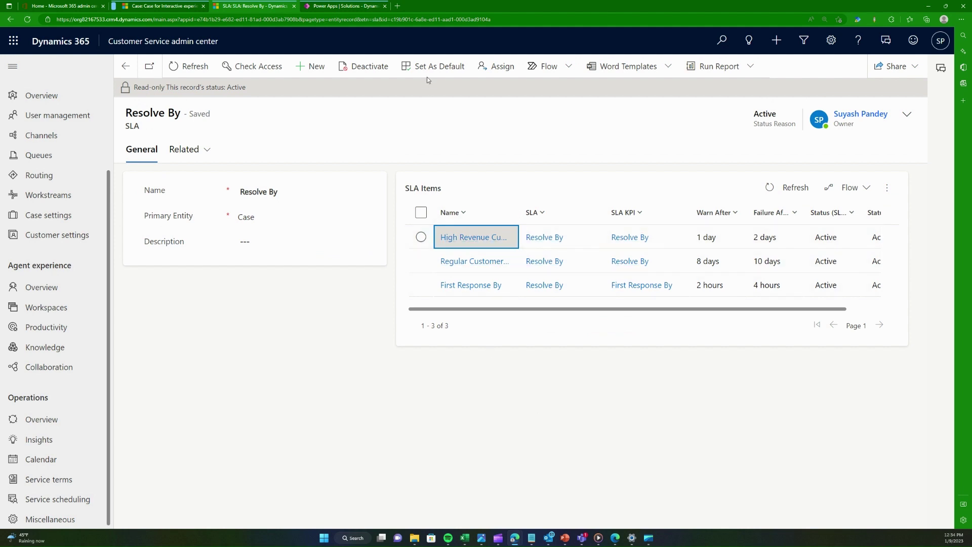
click(439, 66)
click(514, 336)
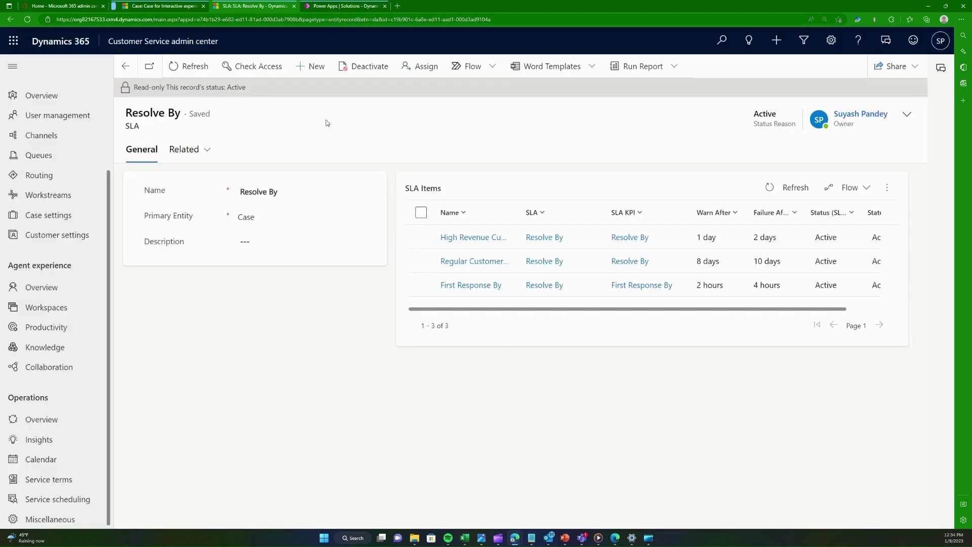
Step: Switch to Customer Service Hub and start a new case titled Delivery Issue Part 3
click(137, 4)
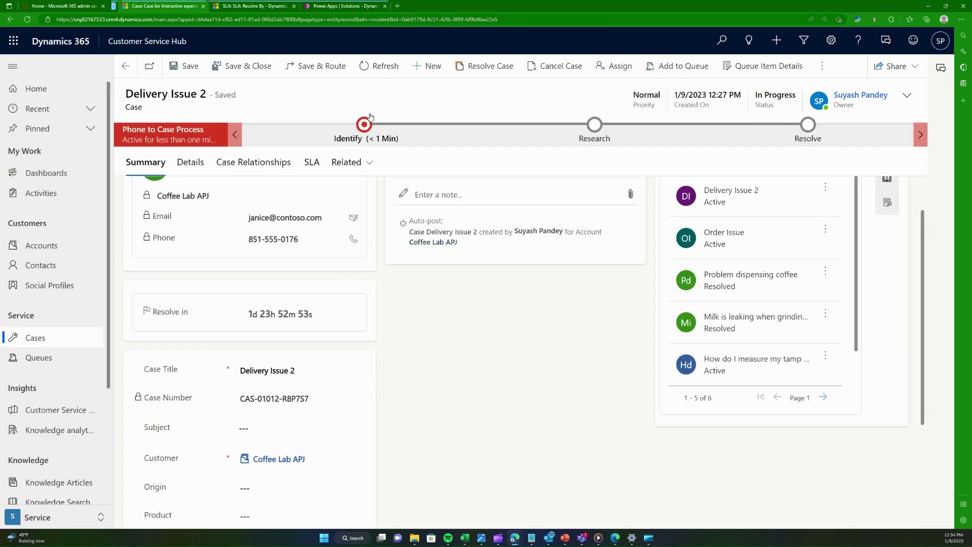
click(429, 65)
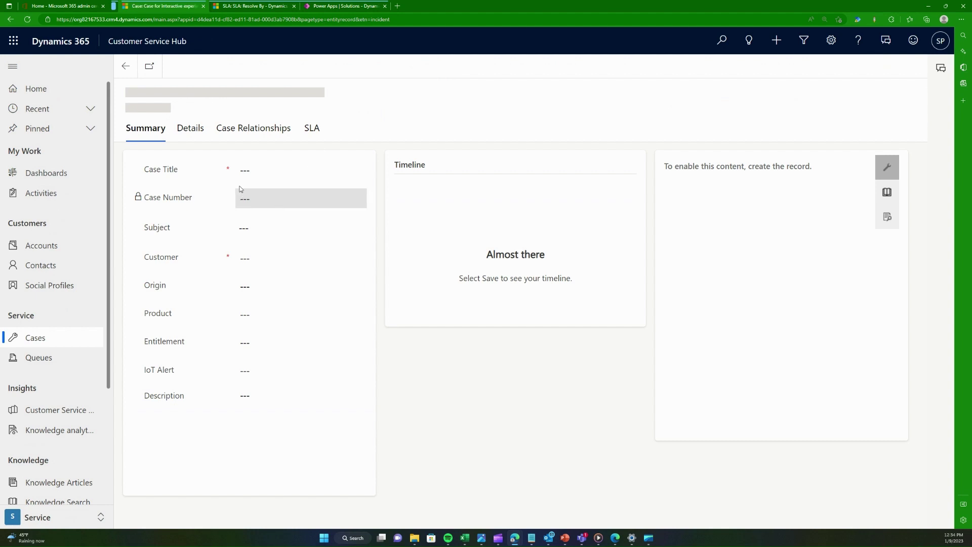
click(265, 202)
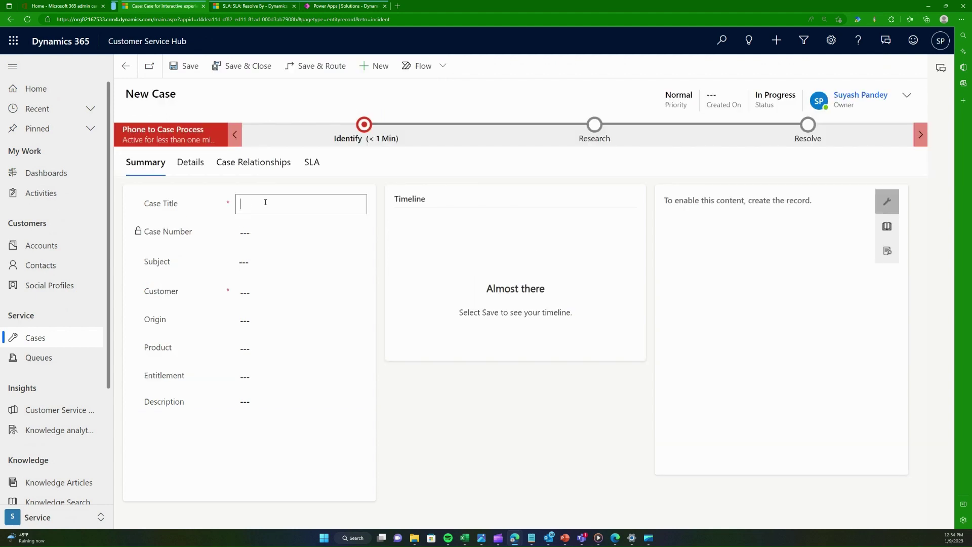
text(Delivery i'ss)
text(Issue Pa)
Step: Set the new case's subject to Clogged tubes and its customer to the Skadoosh account
click(264, 264)
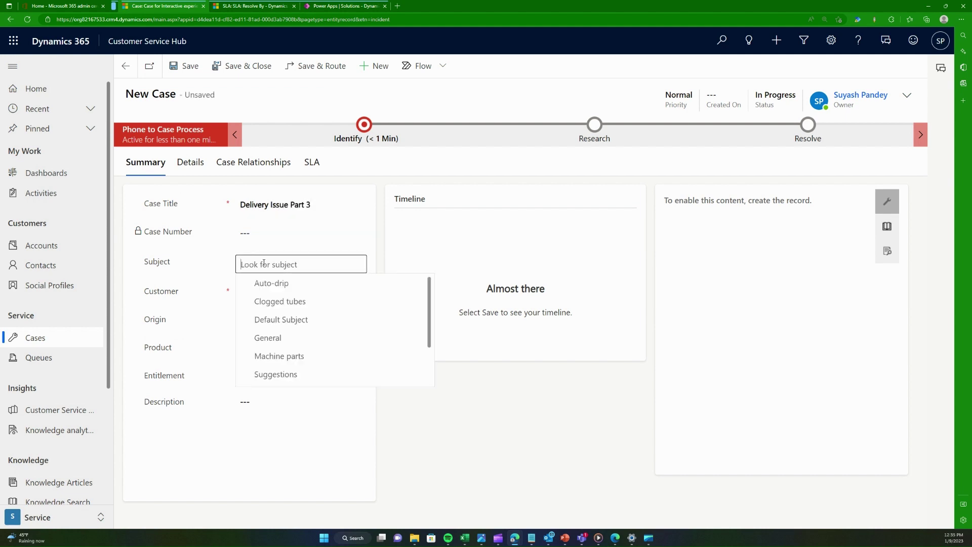
click(279, 301)
click(300, 293)
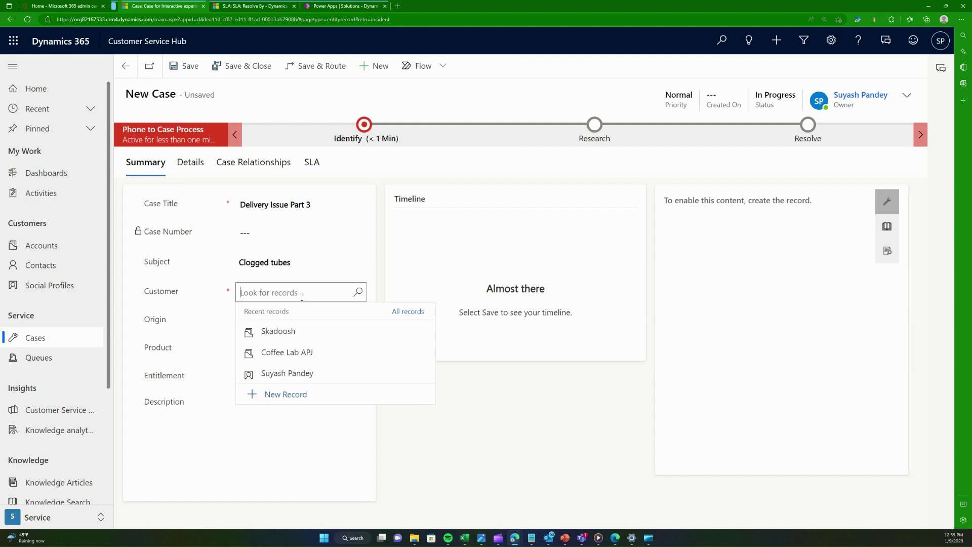
click(298, 330)
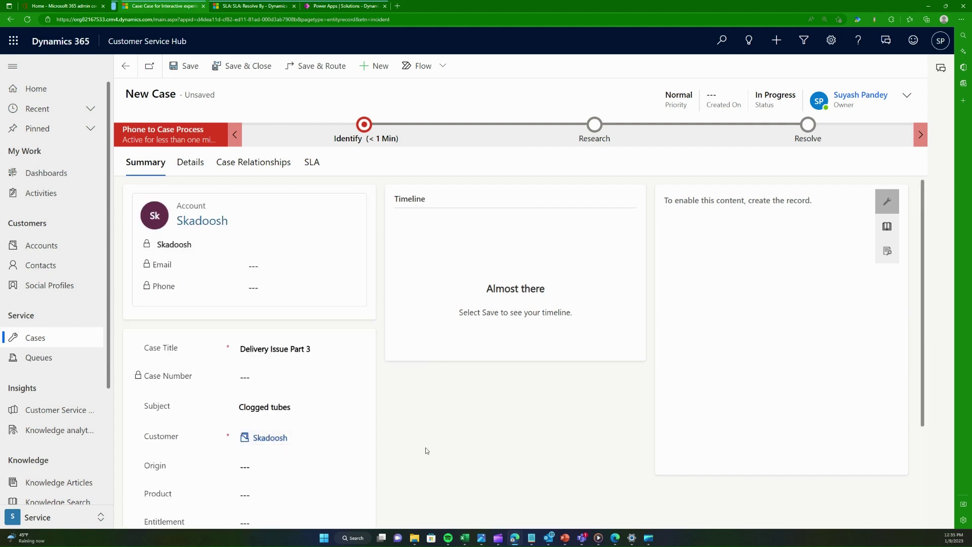
Step: Save the new case and check its first response and resolve timers along with its SLA KPI instances
scroll(464, 446, down, 3)
scroll(450, 476, up, 3)
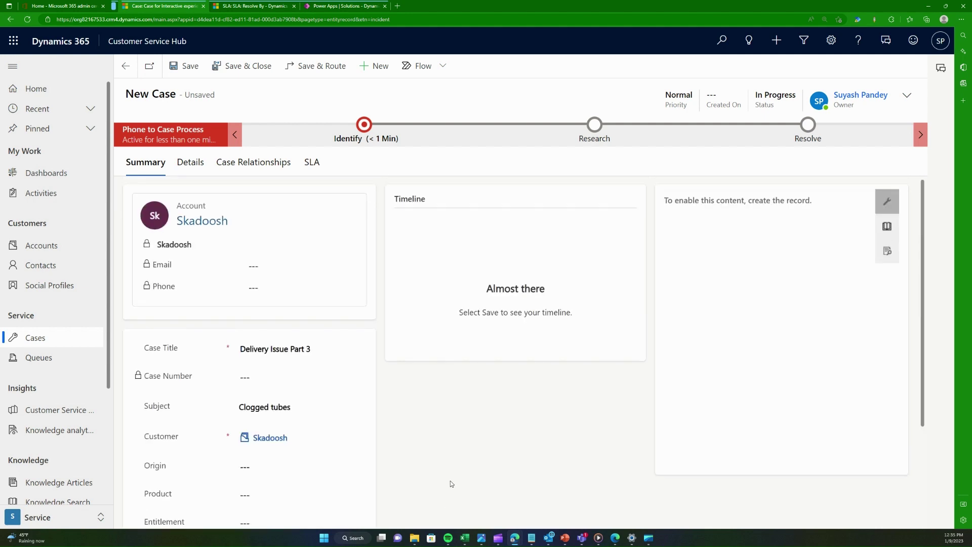
click(189, 66)
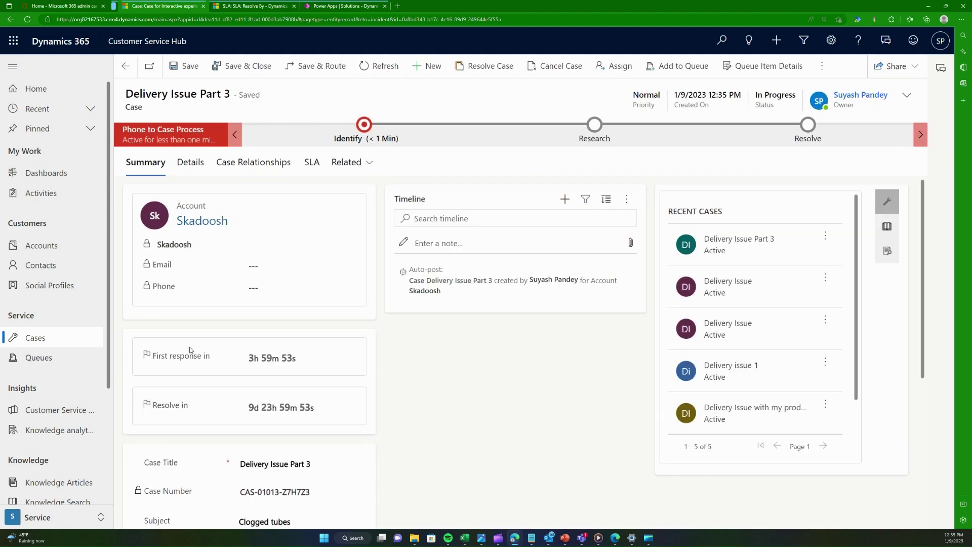
drag(258, 361, 379, 349)
drag(238, 408, 314, 408)
click(312, 162)
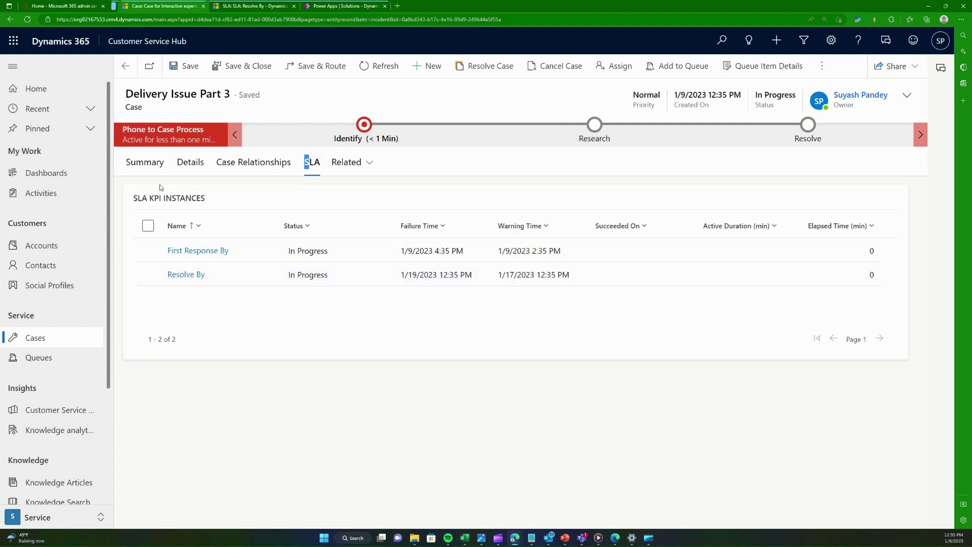
click(155, 163)
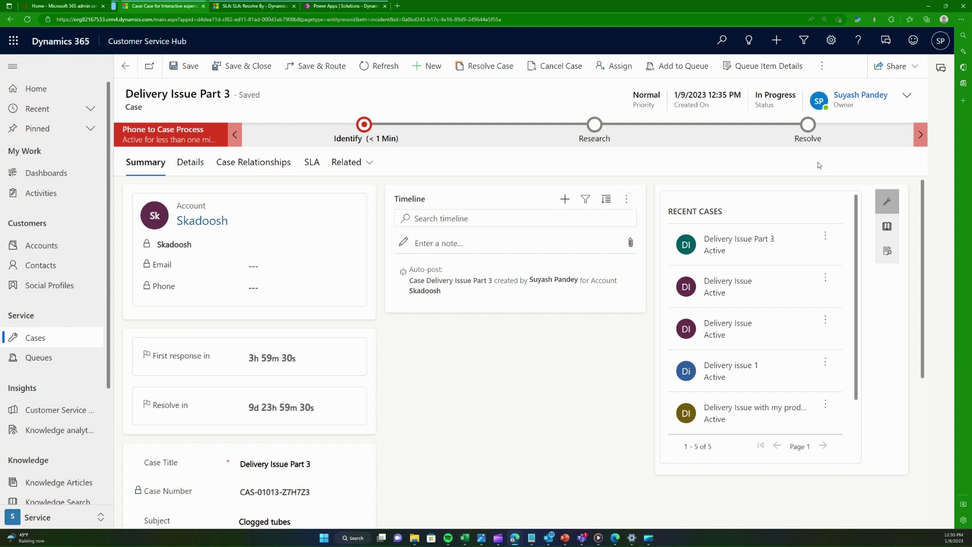
Step: Set the case's status to Waiting for Details and save the case
click(907, 95)
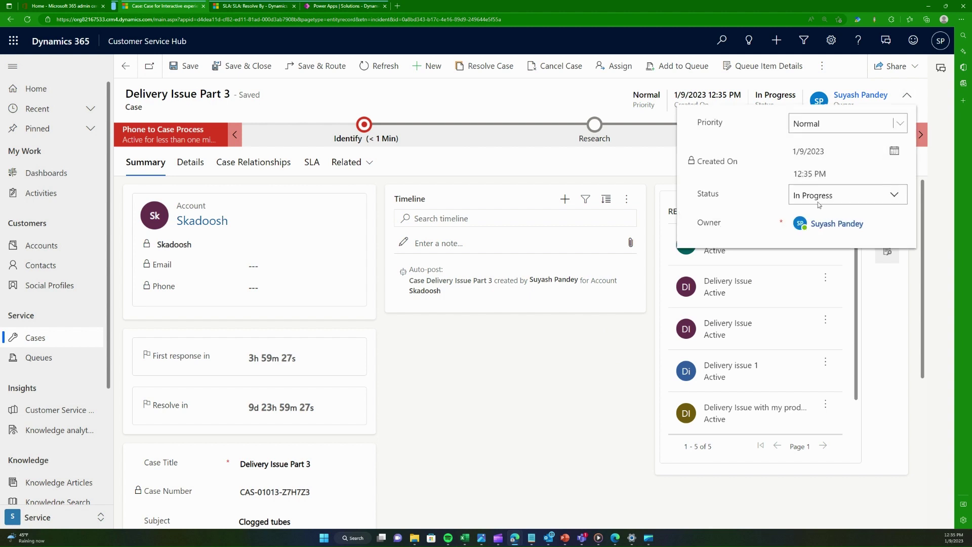
click(837, 196)
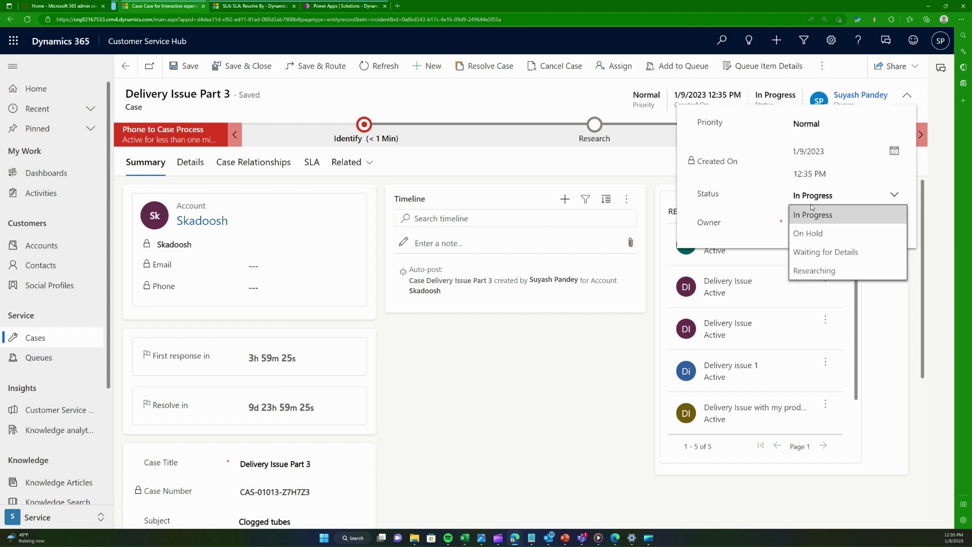
click(813, 255)
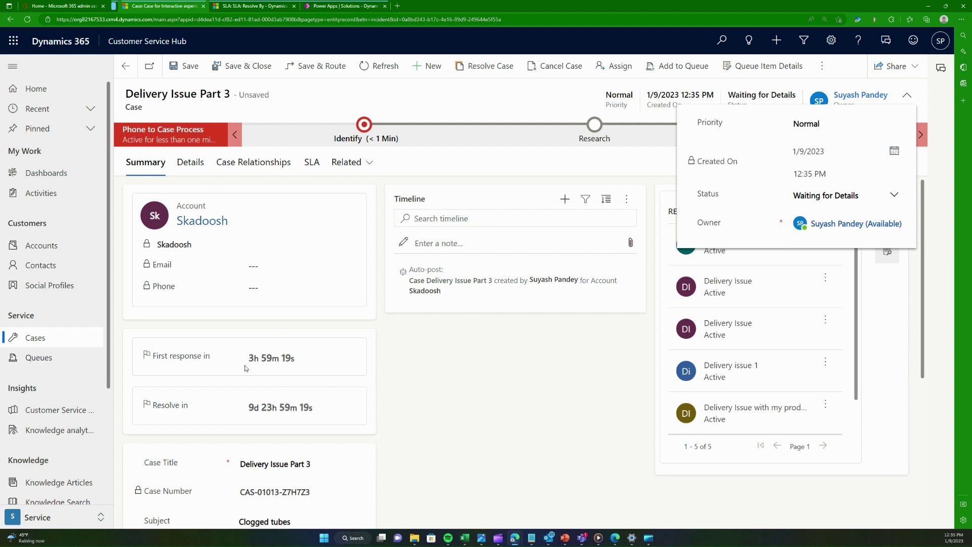
mouse_move(247, 363)
click(185, 66)
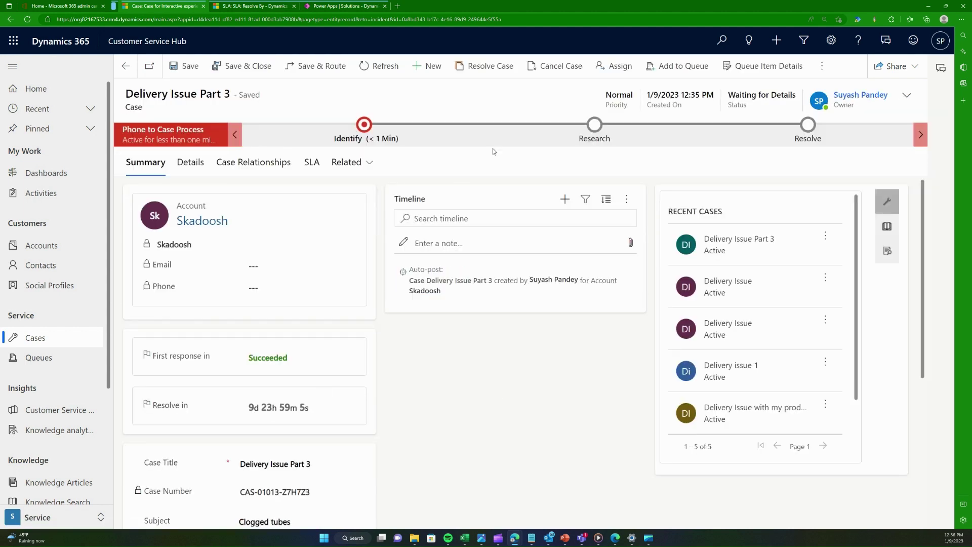
Step: Resolve the case with the resolution "Agreed with Customer"
click(467, 70)
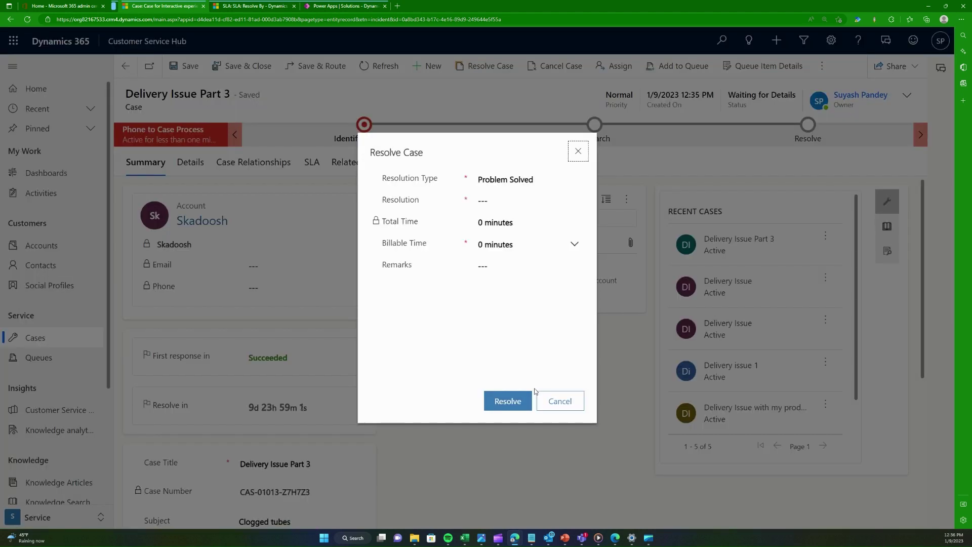
click(541, 203)
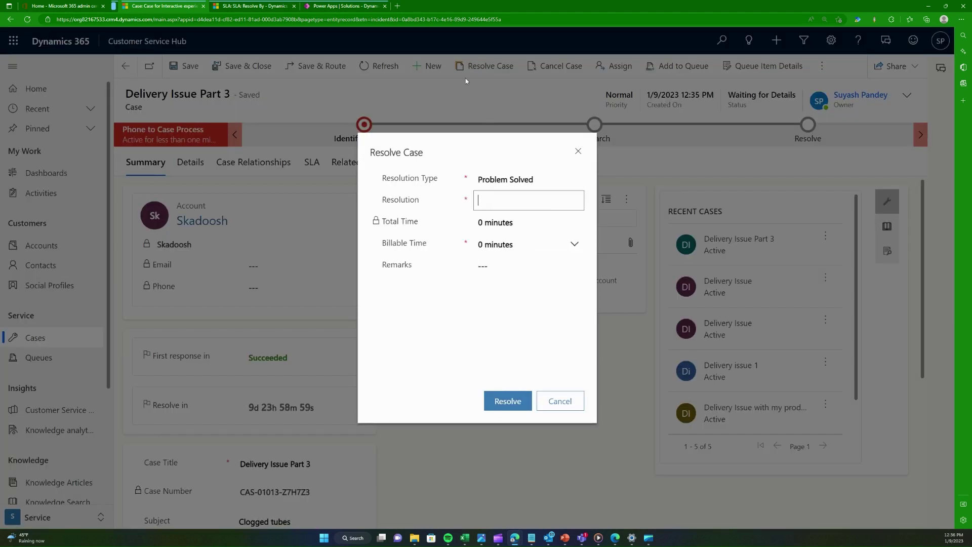
text(Agreed with Customeer)
key(BackSpace)
key(BackSpace)
text(r)
click(477, 412)
key(Tab)
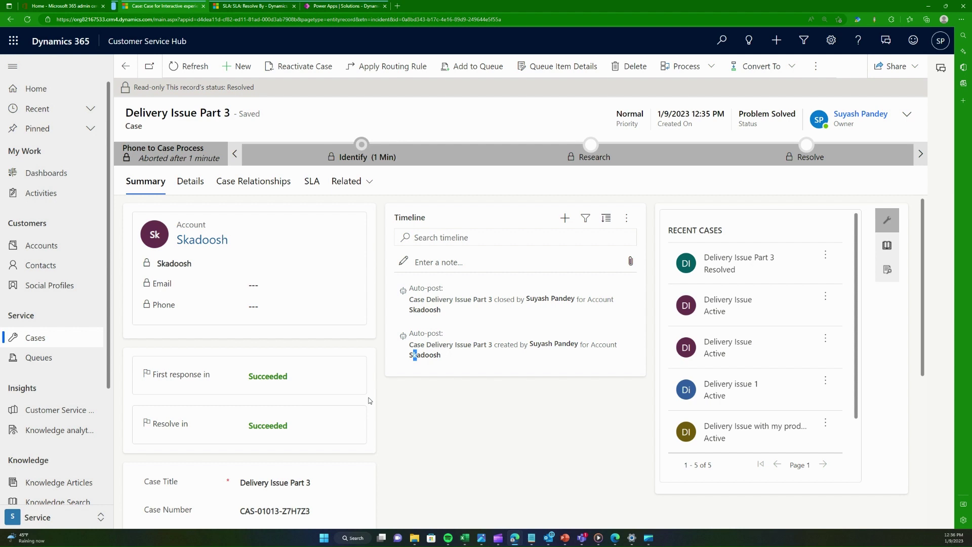
Step: Review the first response and resolve SLA outcomes on the resolved case's summary
scroll(372, 412, down, 2)
scroll(351, 441, down, 1)
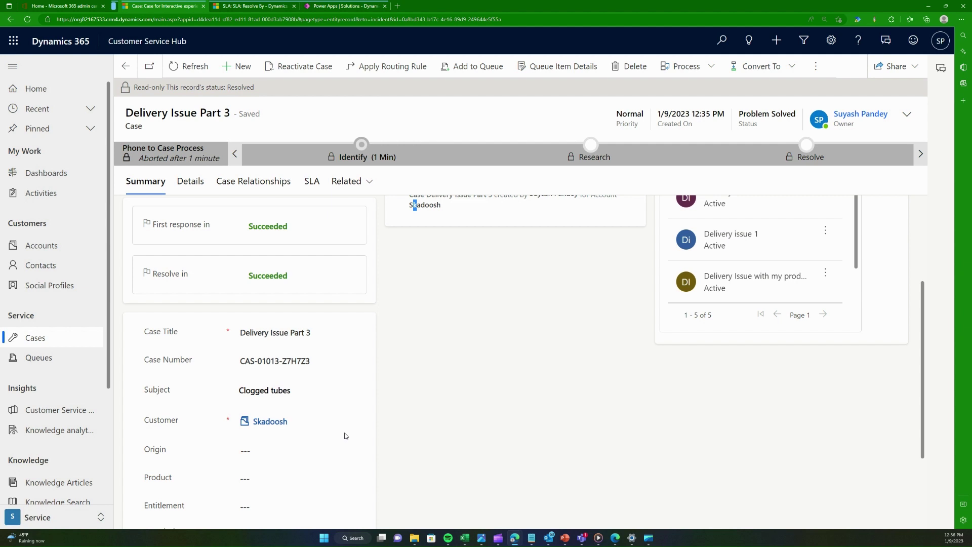
double_click(255, 227)
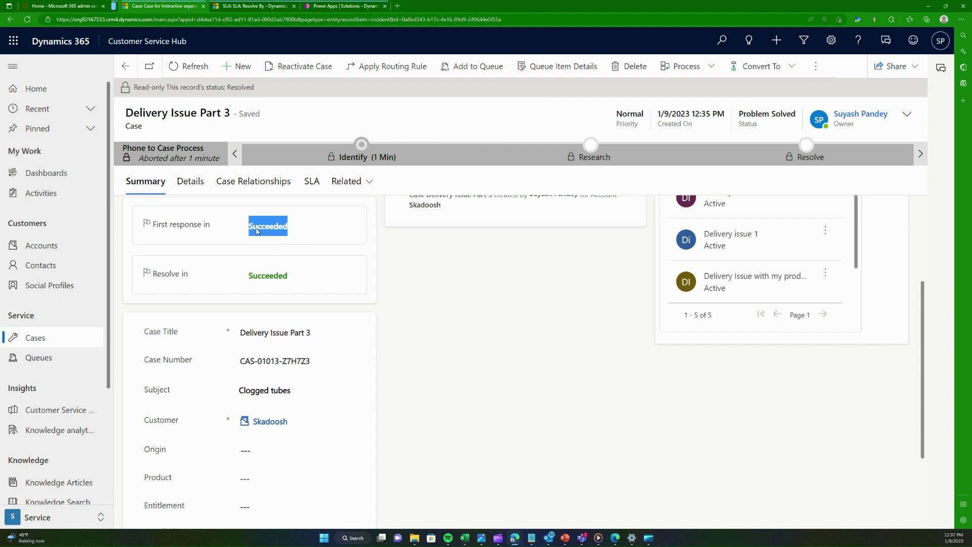
double_click(256, 276)
click(559, 345)
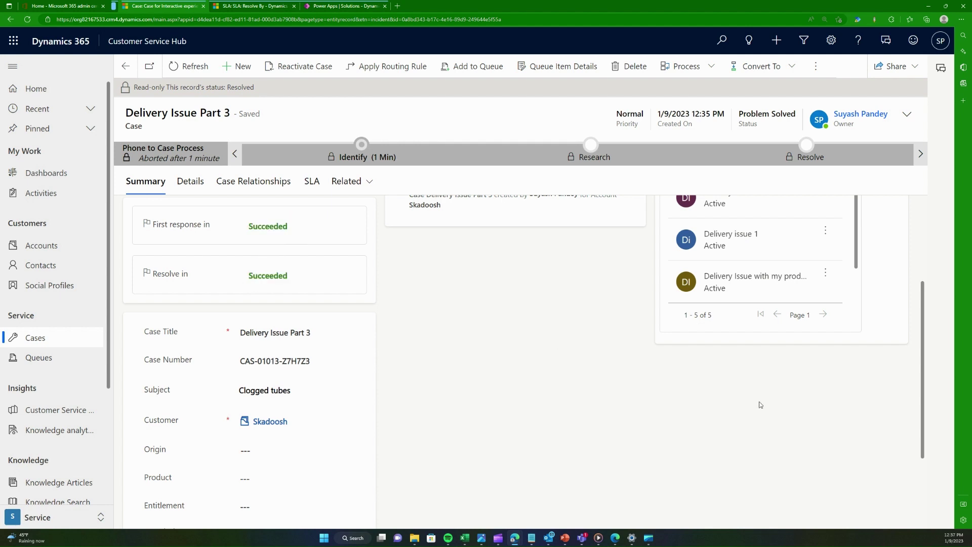
scroll(571, 457, up, 3)
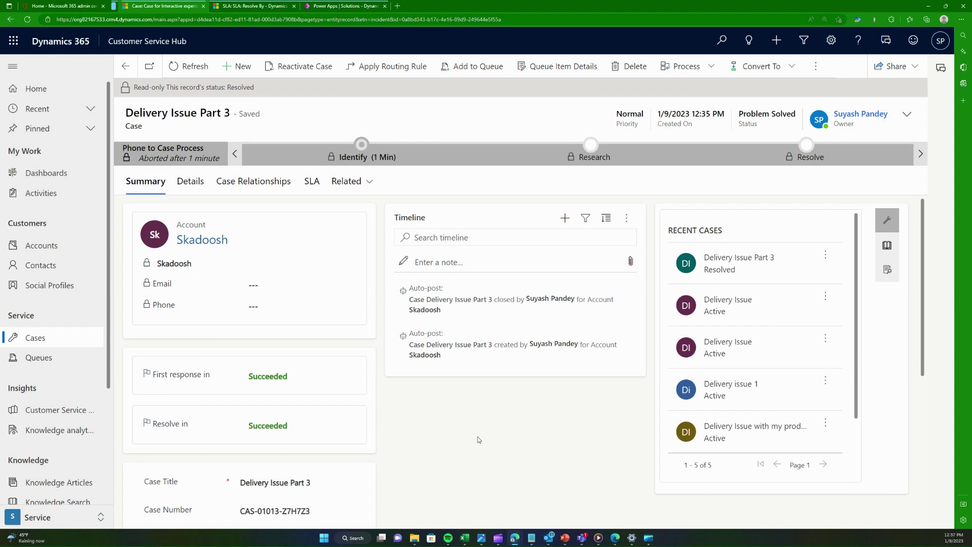
Step: Switch to Customer Service admin center and start a new SLA KPI from the service terms settings
click(265, 6)
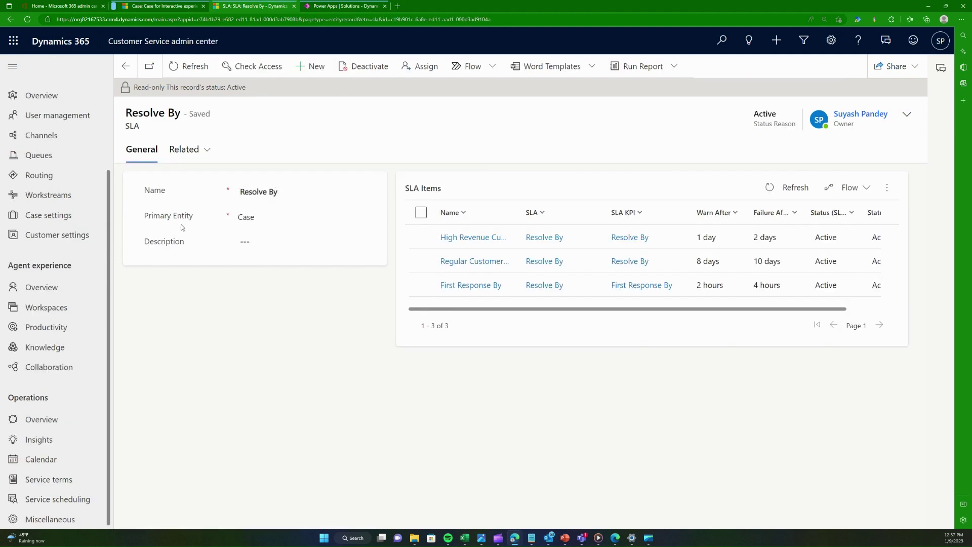
click(125, 66)
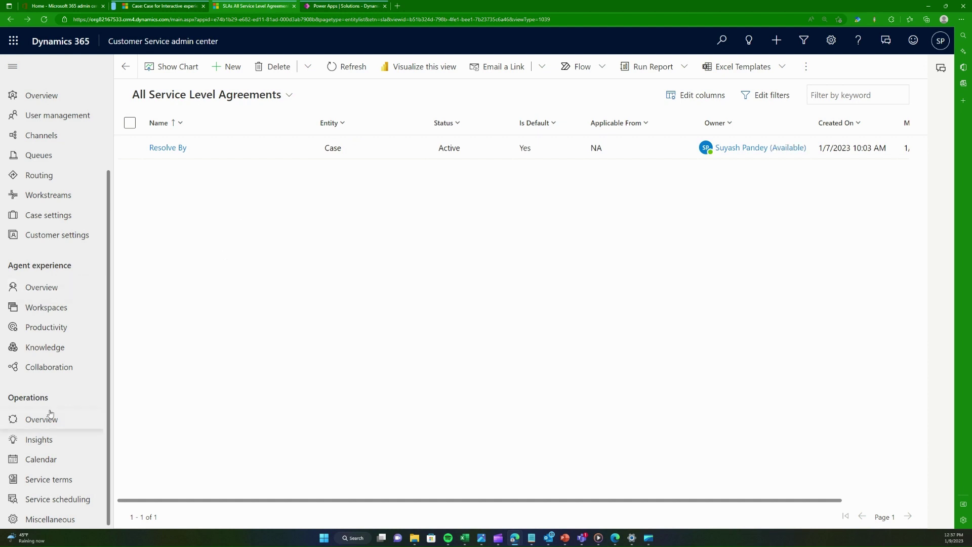
click(55, 480)
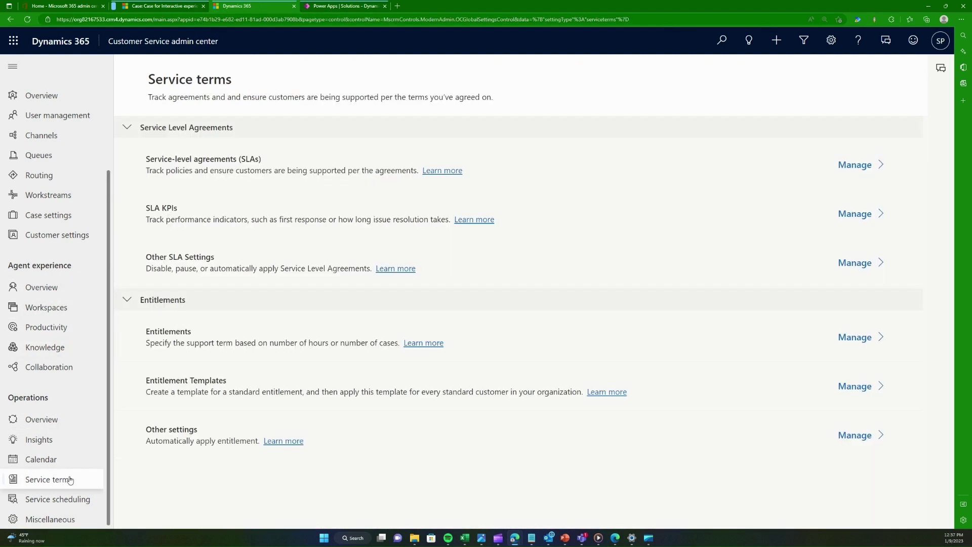
click(877, 220)
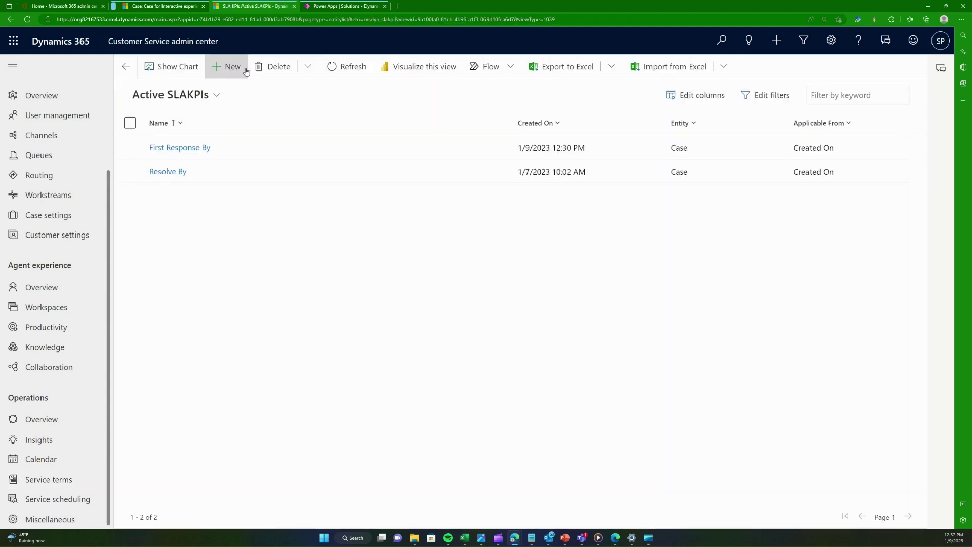
click(246, 71)
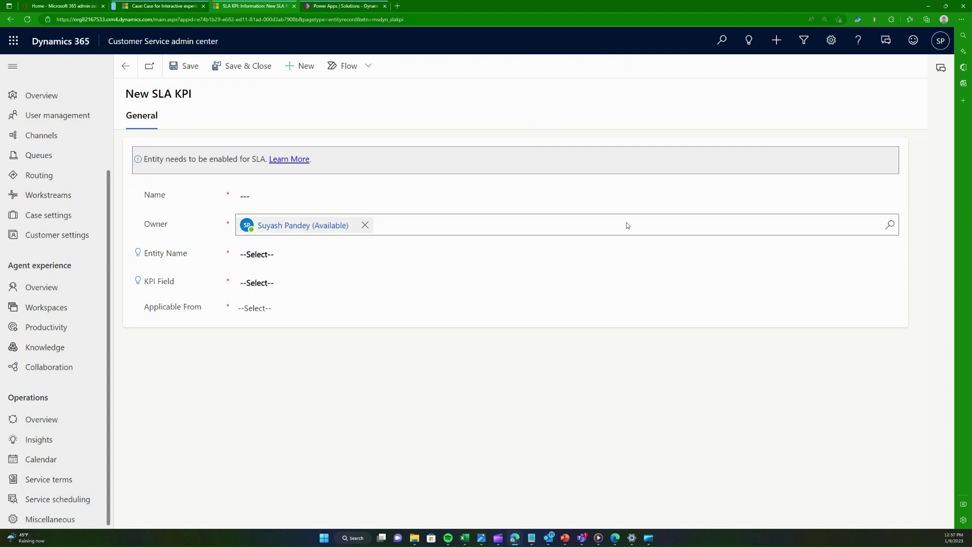
Step: Name the new SLA KPI "Investigate by"
click(545, 185)
text(Invic)
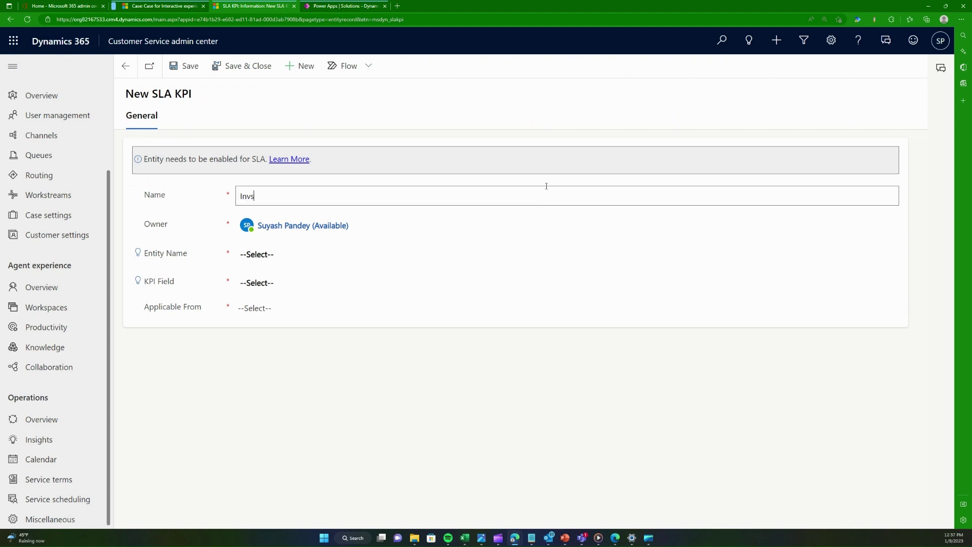
key(BackSpace)
key(BackSpace)
text(i)
key(BackSpace)
text(estigate by)
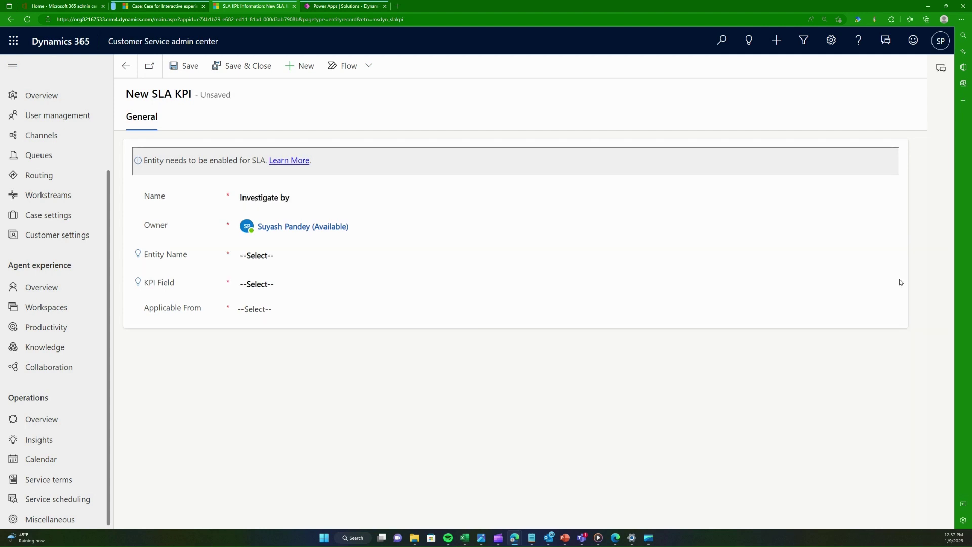
Step: Set the SLA KPI's entity to Case and check which KPI fields are available for it
click(885, 282)
click(888, 283)
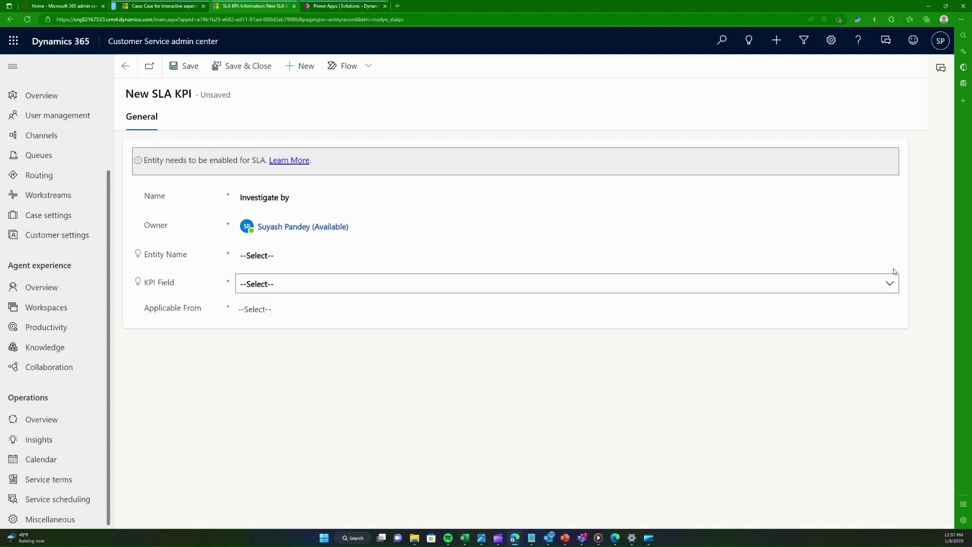
click(888, 257)
click(788, 293)
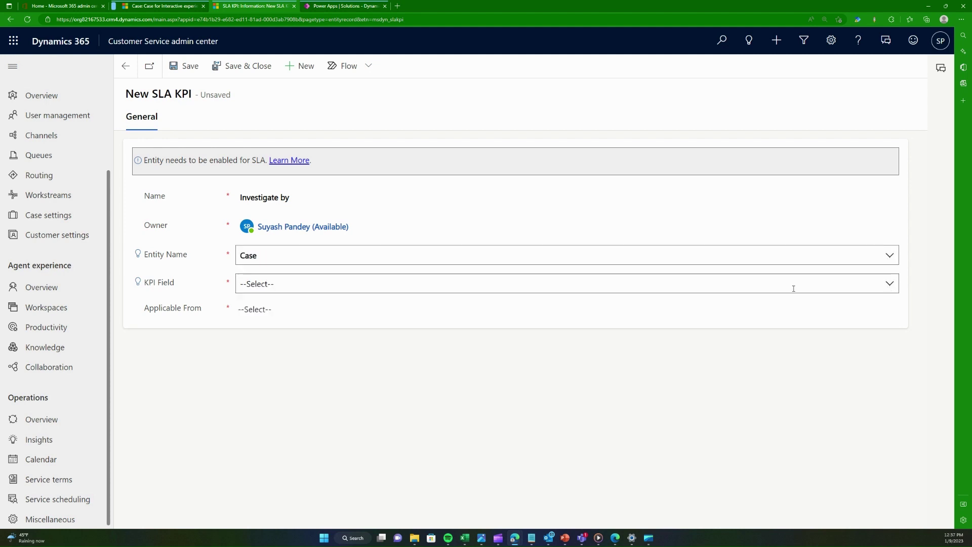
click(889, 284)
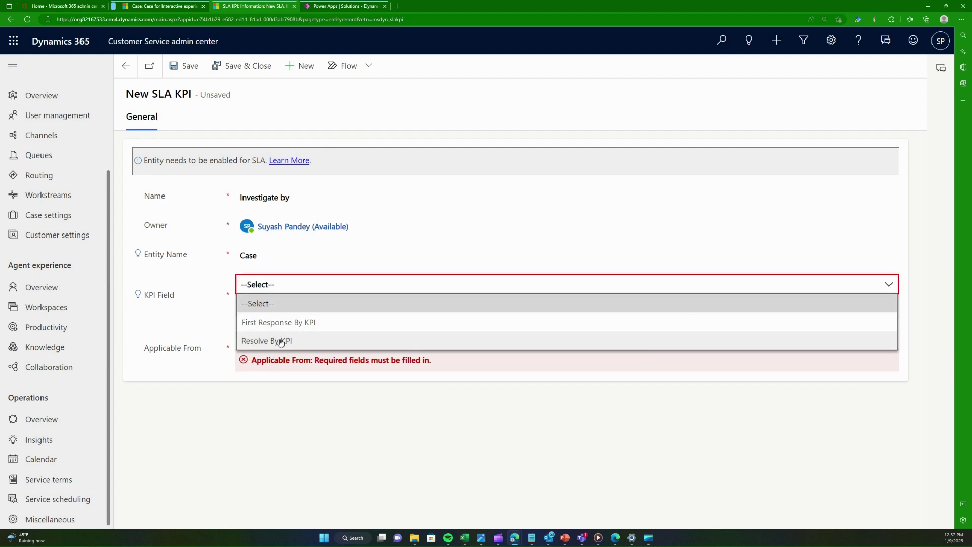
click(281, 408)
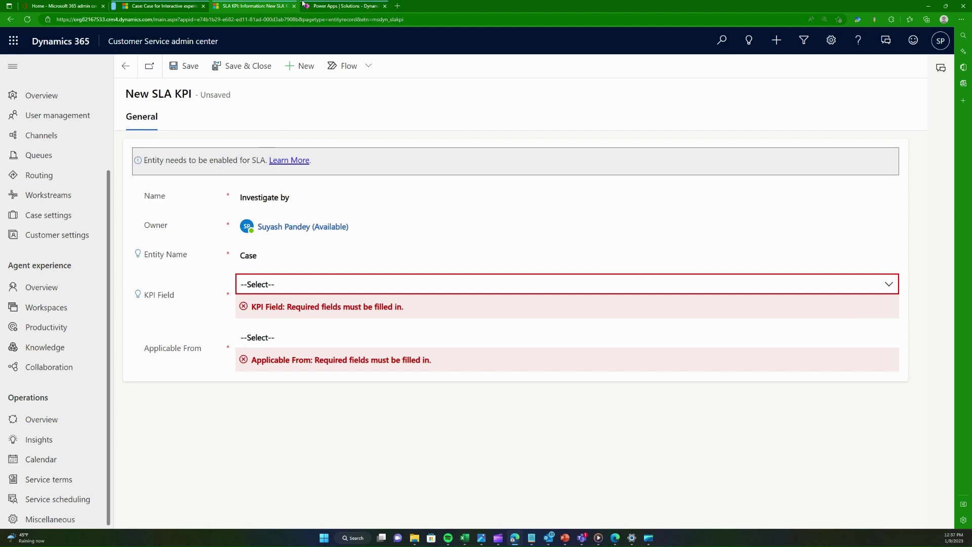
Step: Switch to Power Apps and add the existing SLA KPI Instance table, without its objects or metadata, to the Dynamics Customer Service solution
click(373, 5)
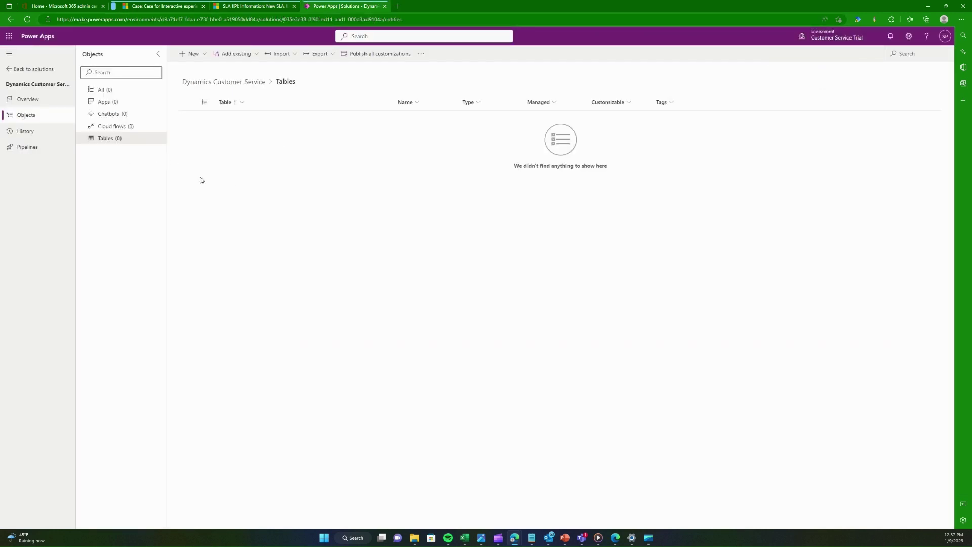
click(248, 55)
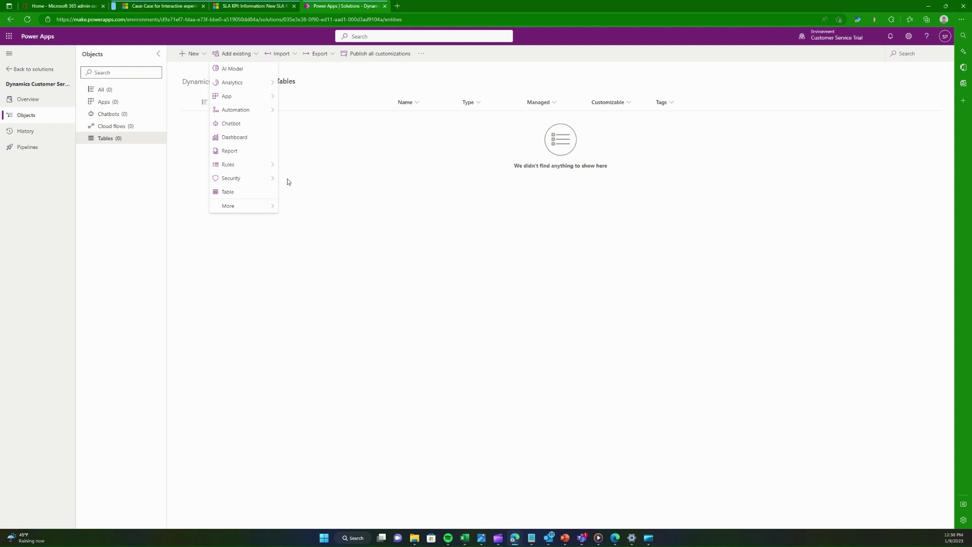
click(257, 196)
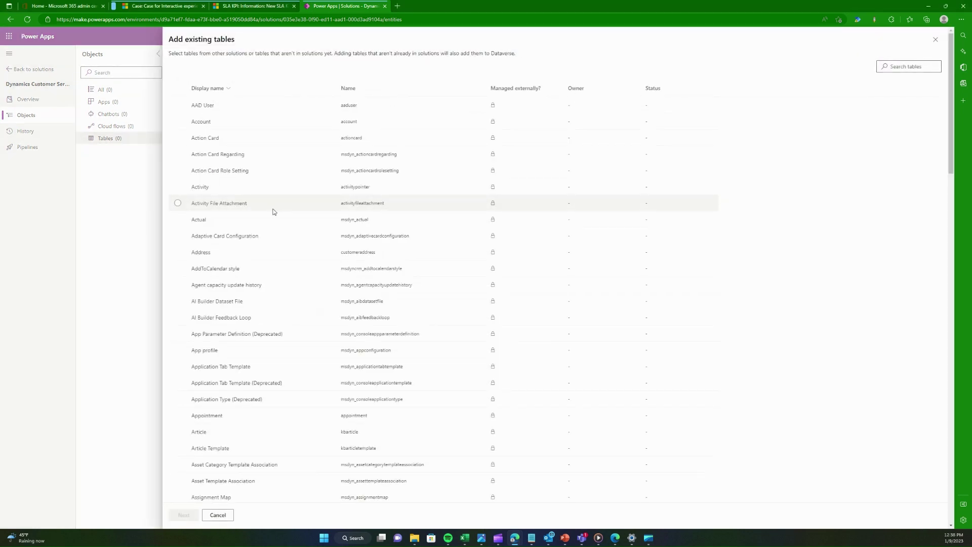
click(915, 68)
text(sla)
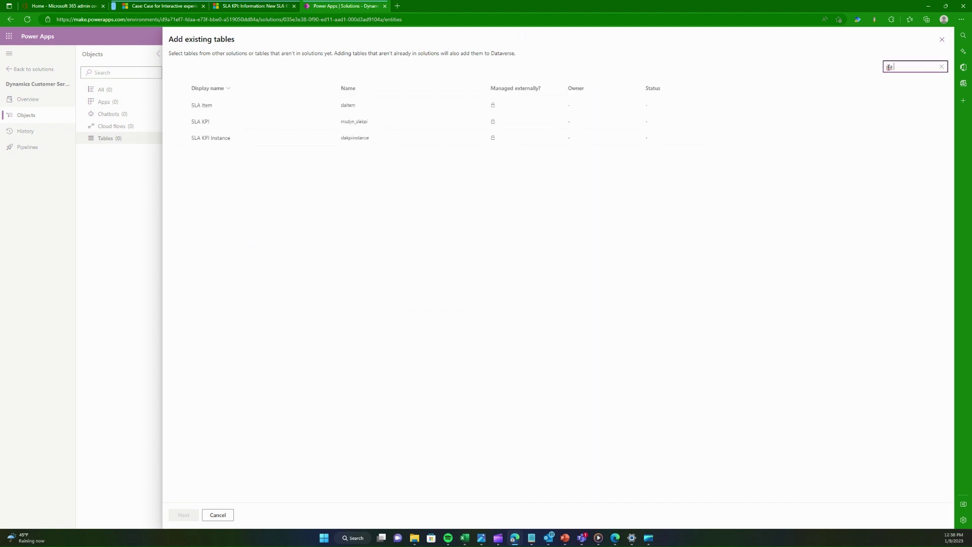
click(176, 142)
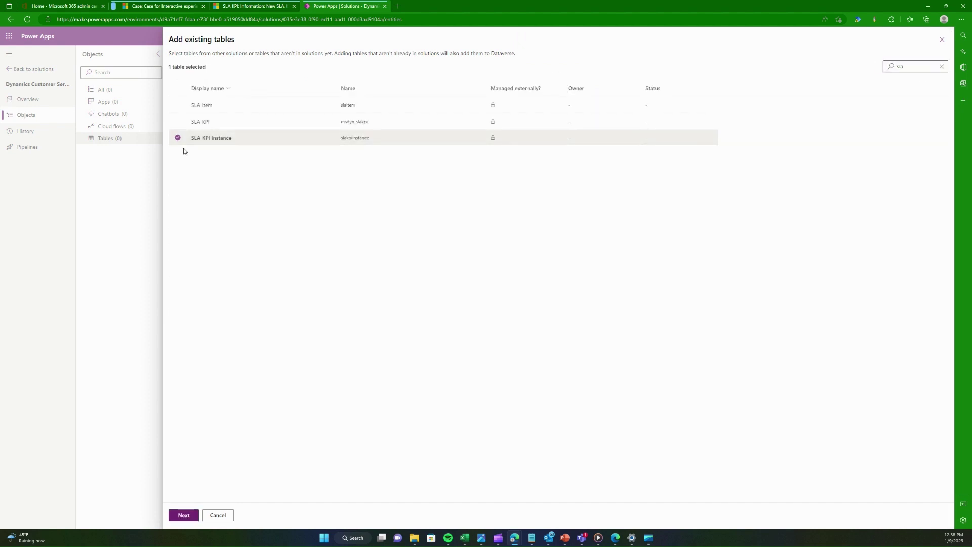
click(184, 514)
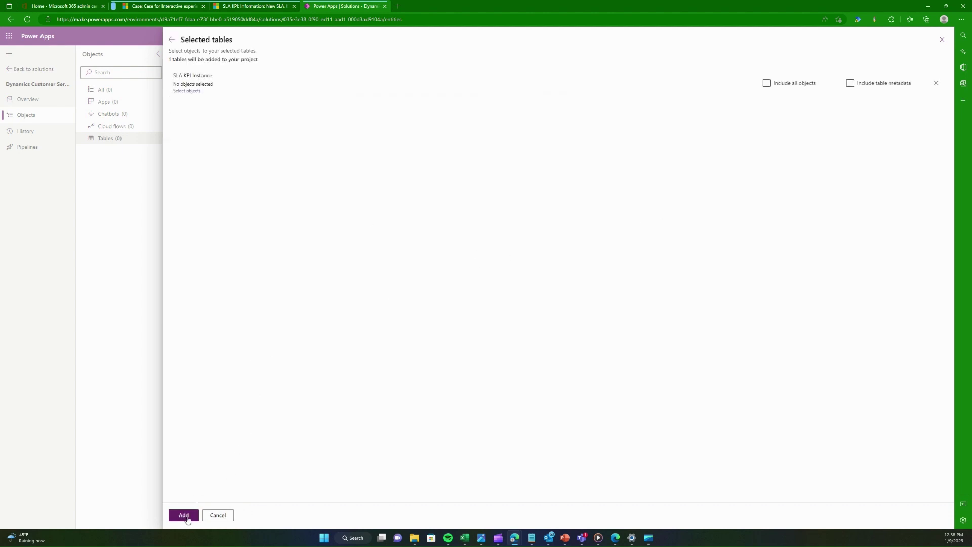
click(171, 516)
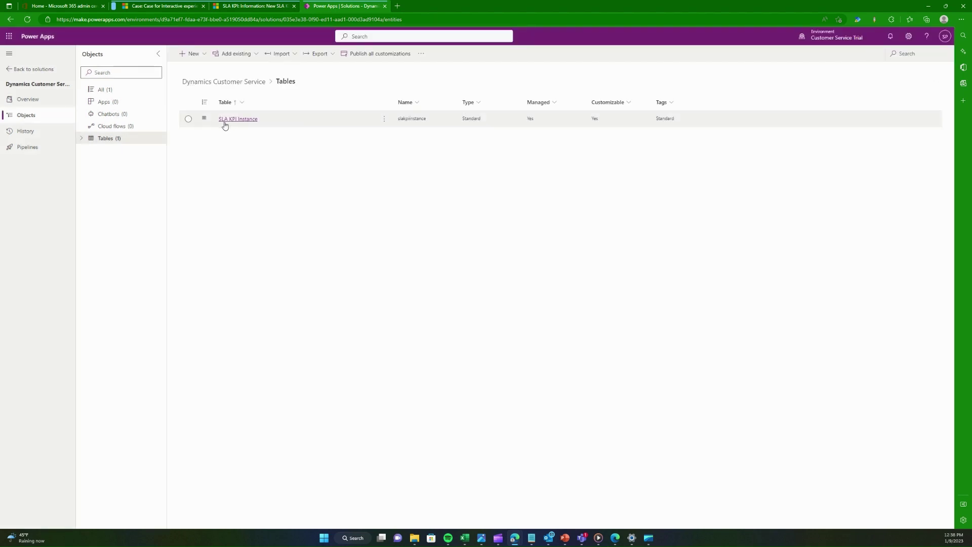
click(69, 140)
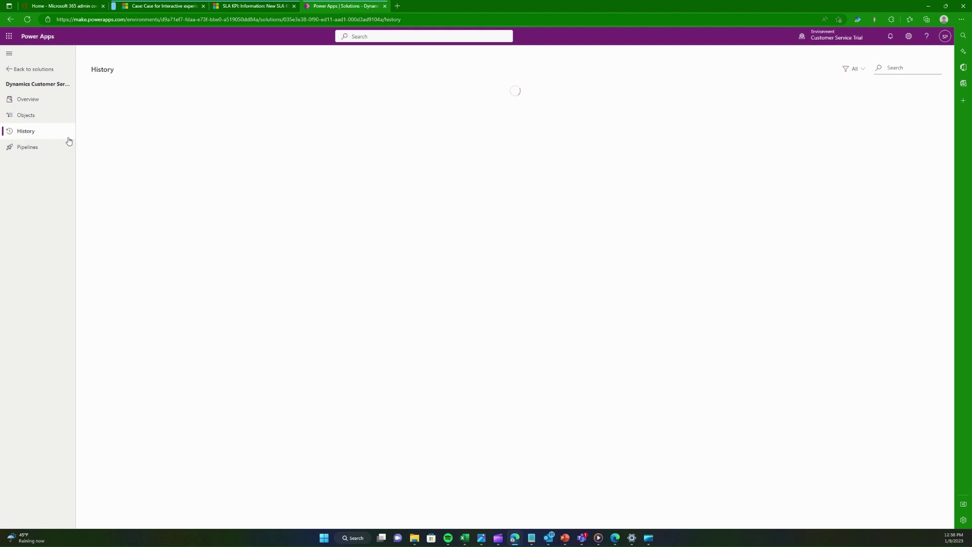
click(10, 68)
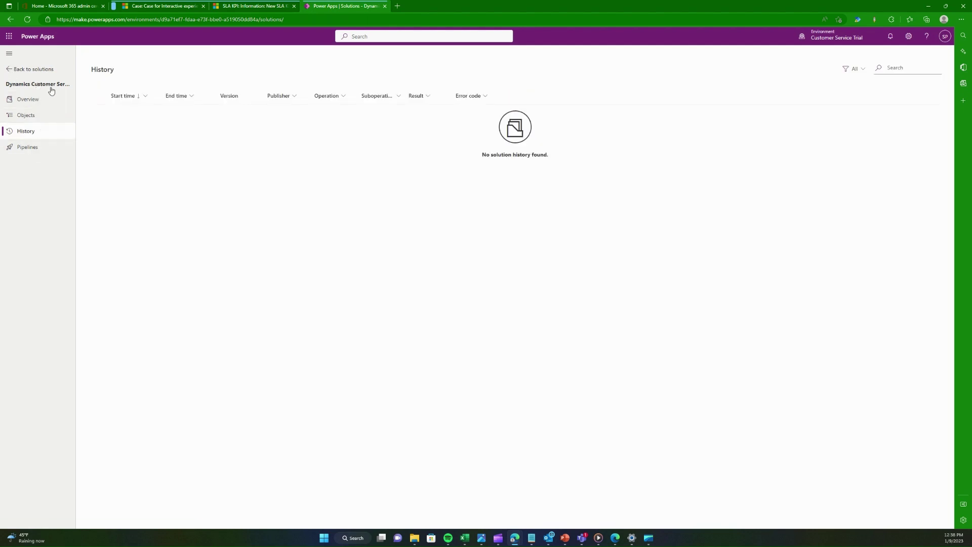
click(159, 135)
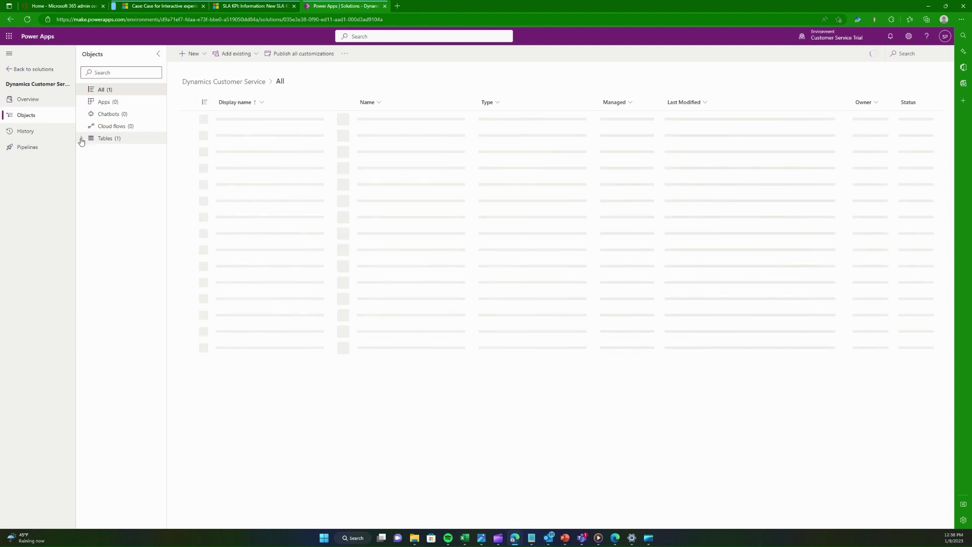
Step: Start a new one-to-many relationship on the SLA KPI Instance table in the Dynamics Customer Service solution
click(81, 139)
click(96, 152)
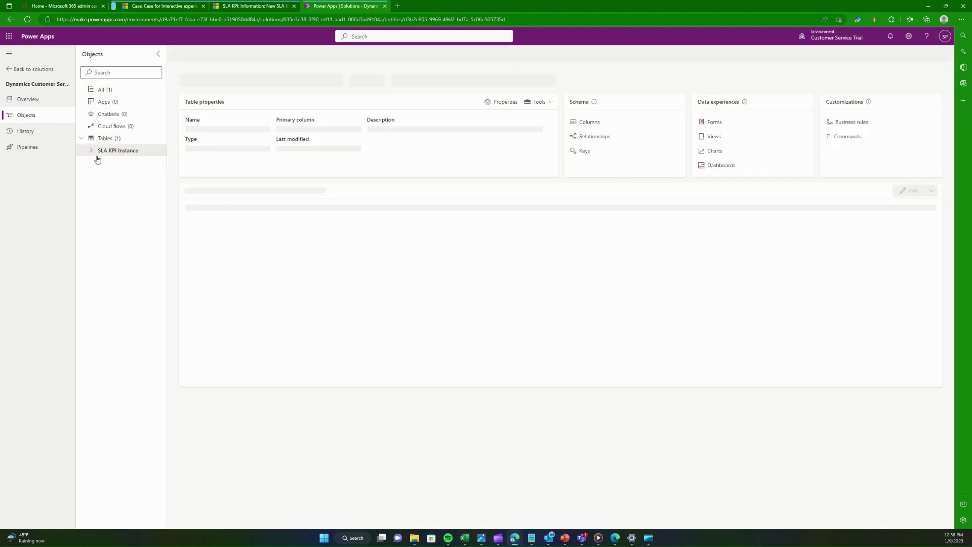
click(133, 174)
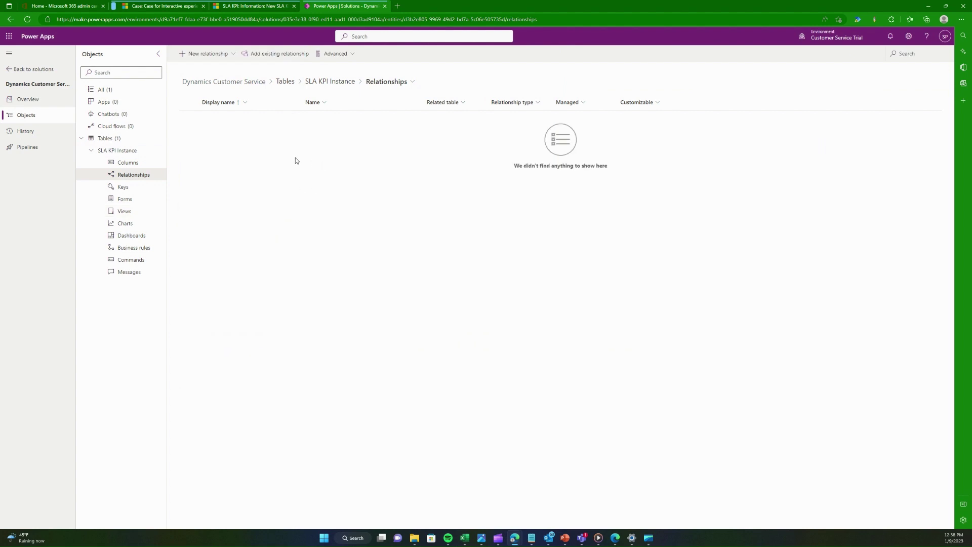
click(231, 55)
click(232, 57)
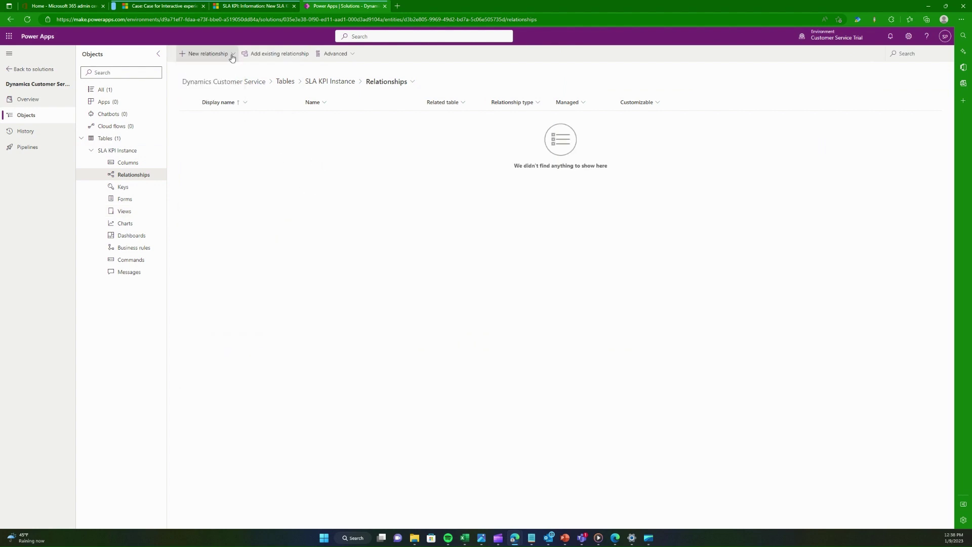
click(233, 55)
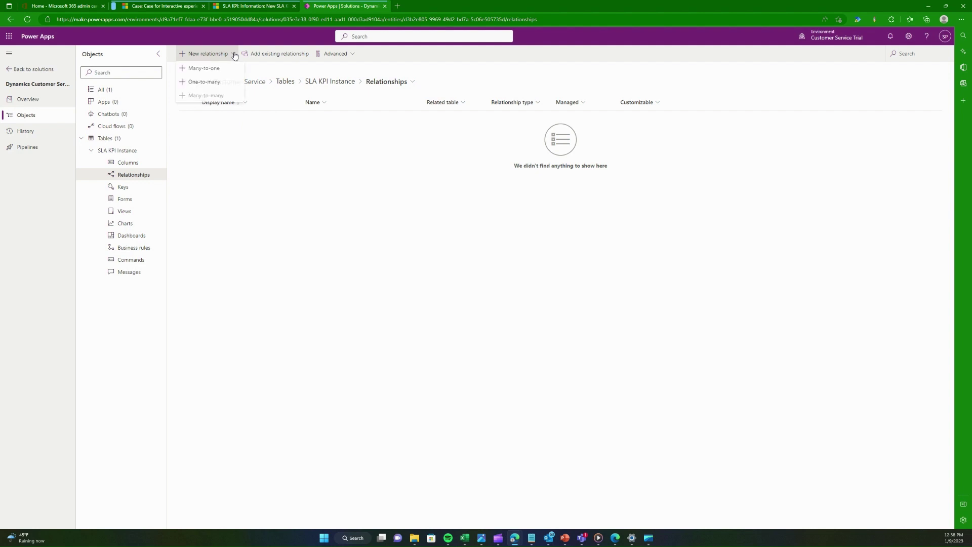
click(219, 90)
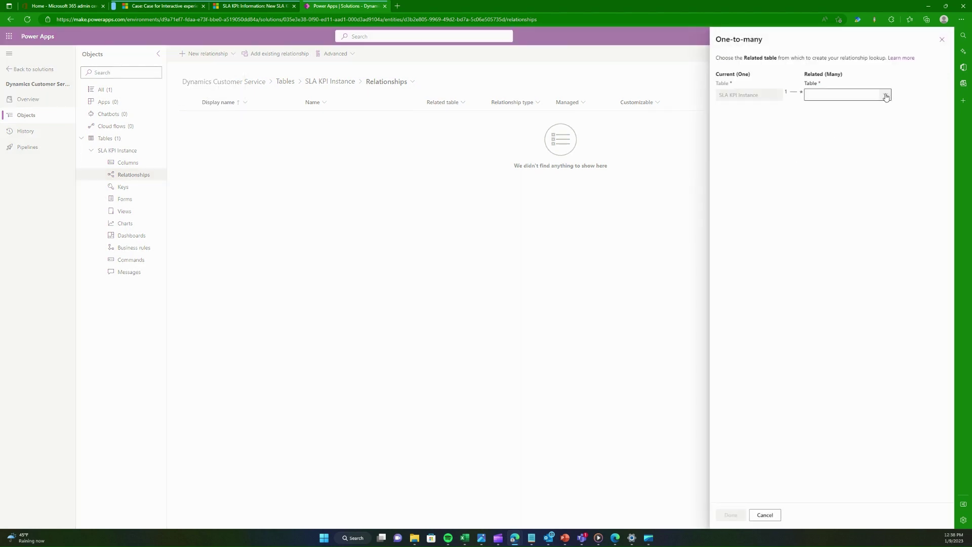
Step: Set the related table of the one-to-many relationship to Case
drag(724, 96, 759, 96)
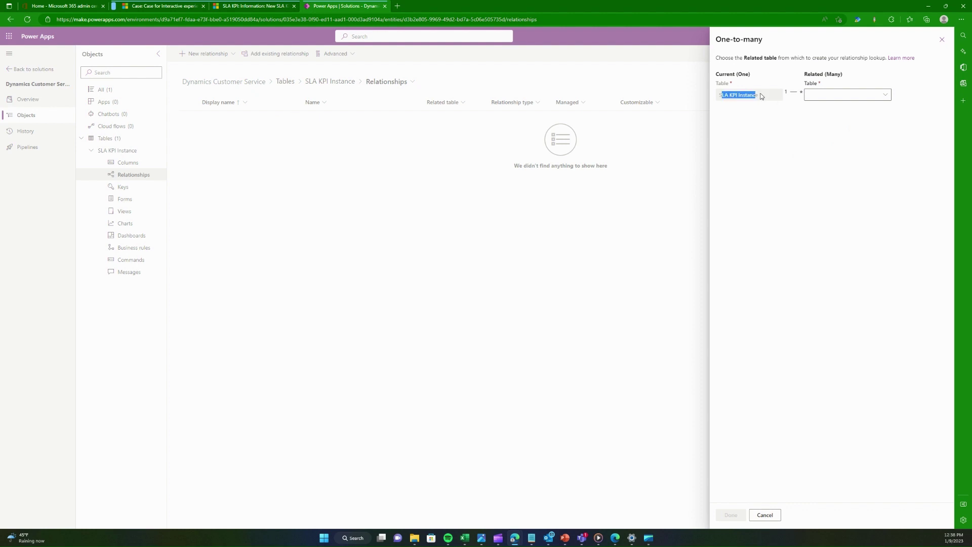
click(757, 124)
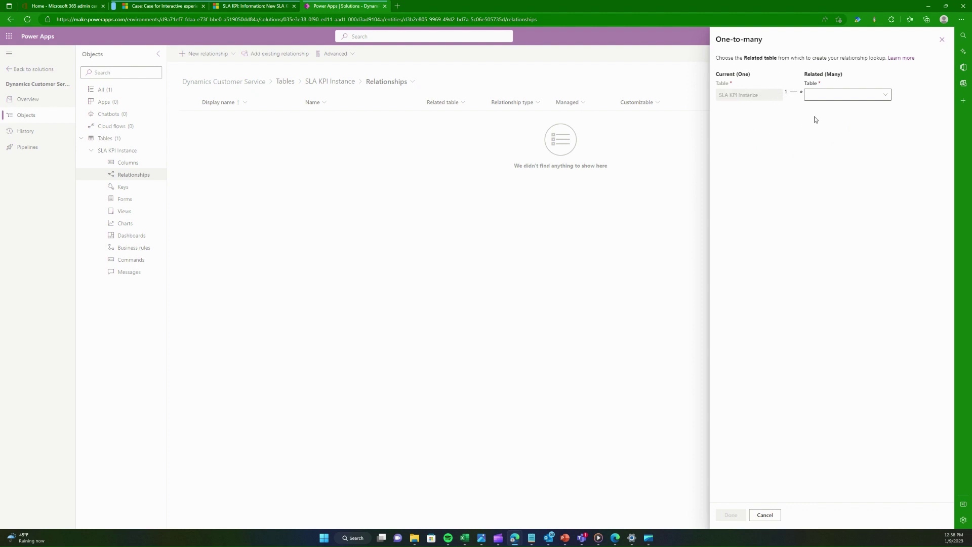
click(885, 97)
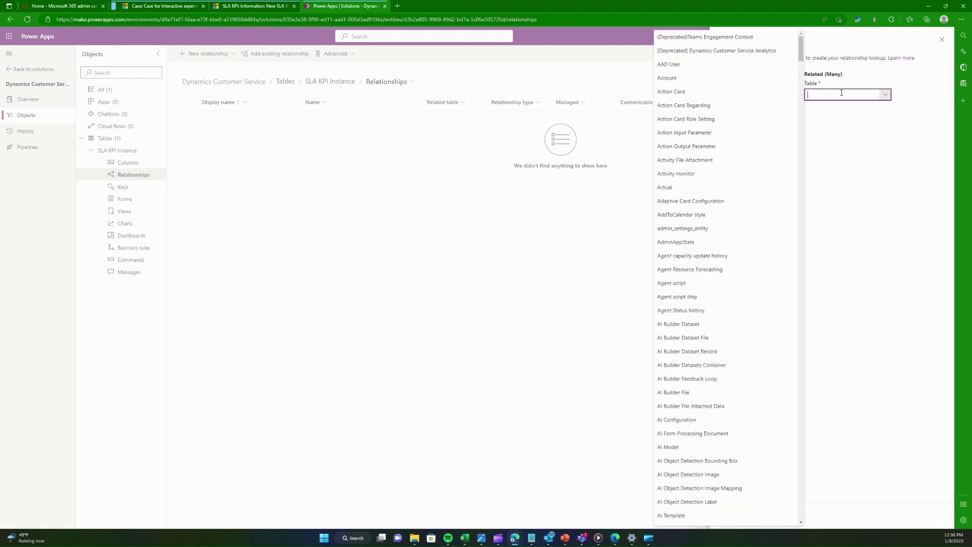
text(case)
click(770, 97)
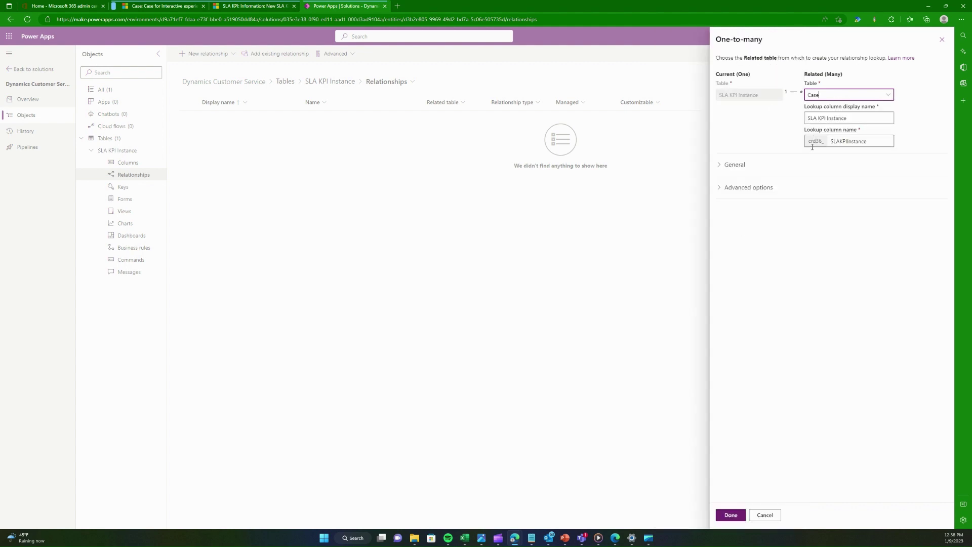
Step: Set the lookup column display name to "Investigate By", check the general and advanced options, and create the relationship
triple_click(829, 114)
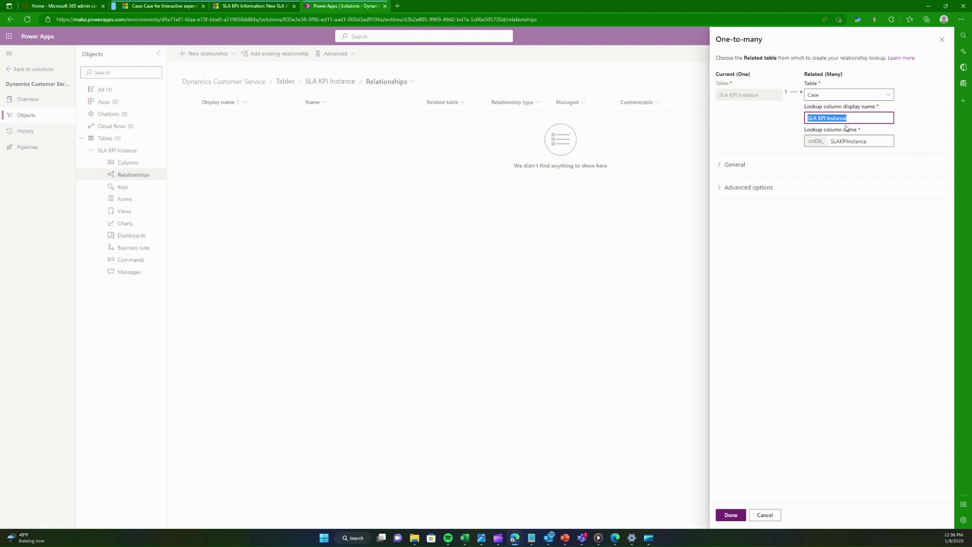
text(Investigate By)
click(812, 216)
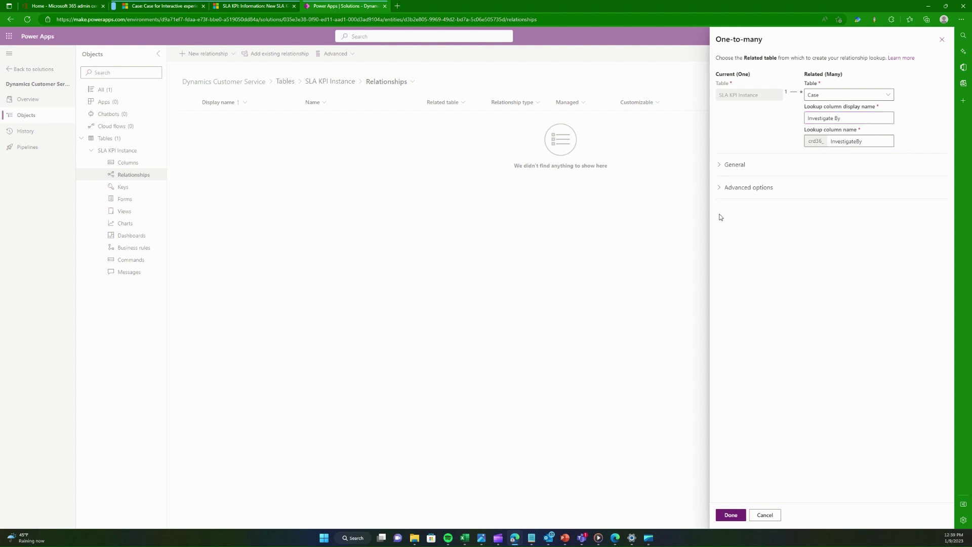
click(721, 167)
click(721, 167)
click(722, 188)
click(721, 188)
click(731, 515)
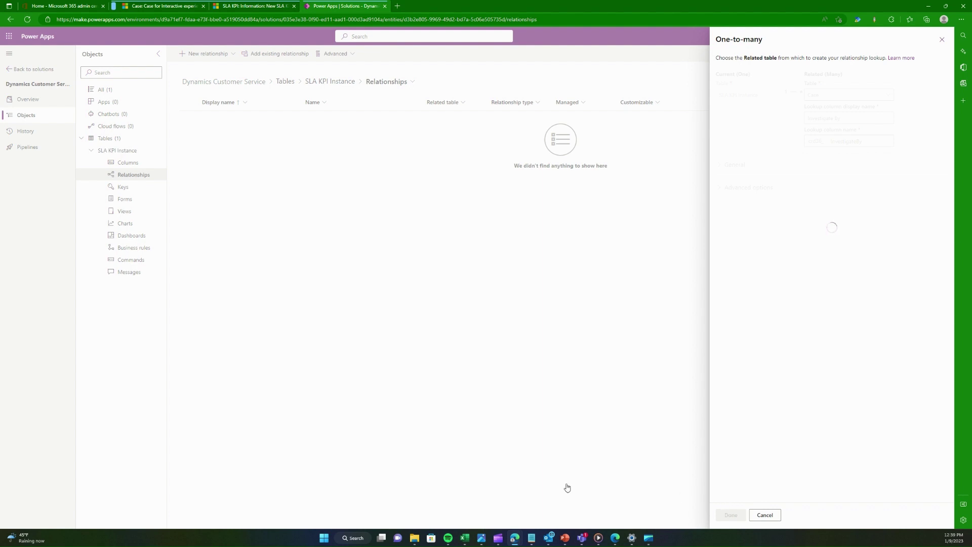
Step: Switch to Customer Service admin center and leave the unsaved SLA KPI, discarding its changes
click(227, 4)
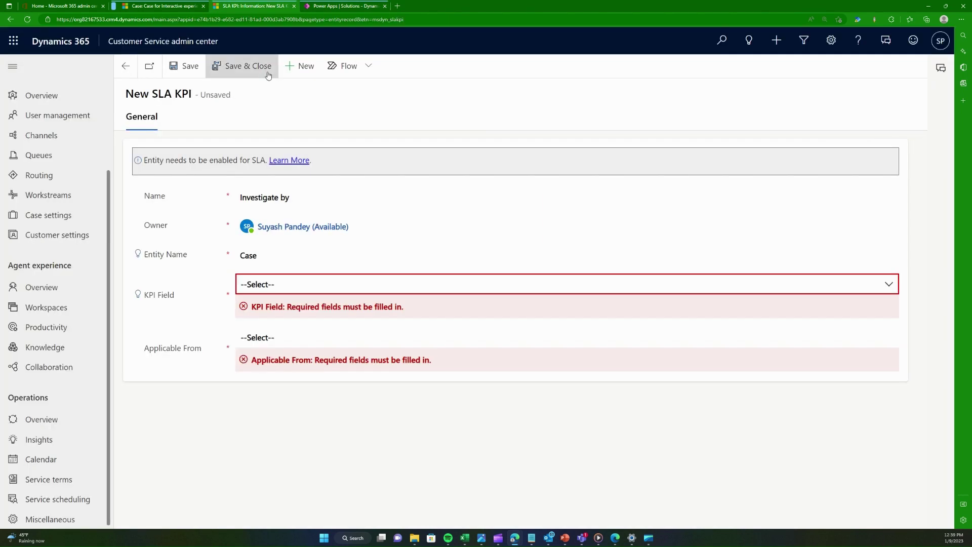
click(125, 65)
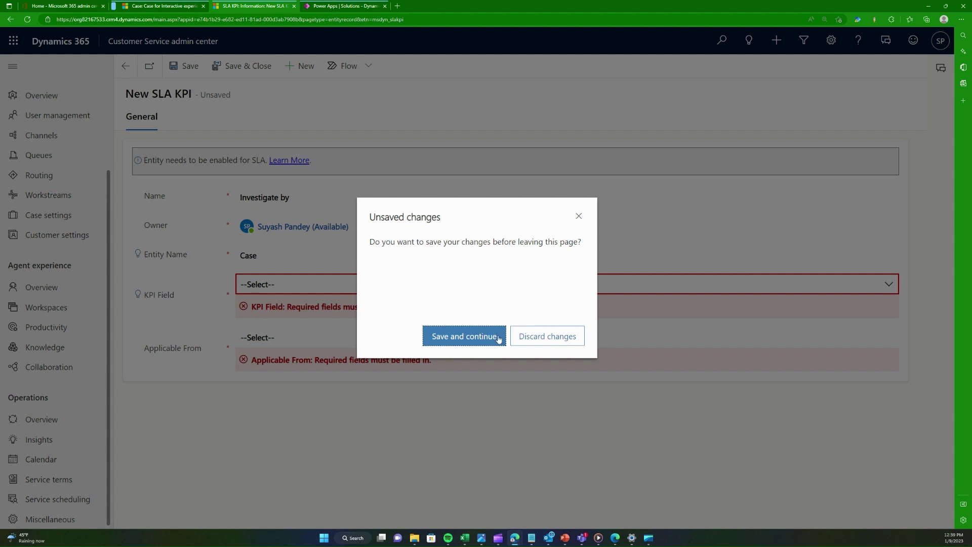
click(536, 336)
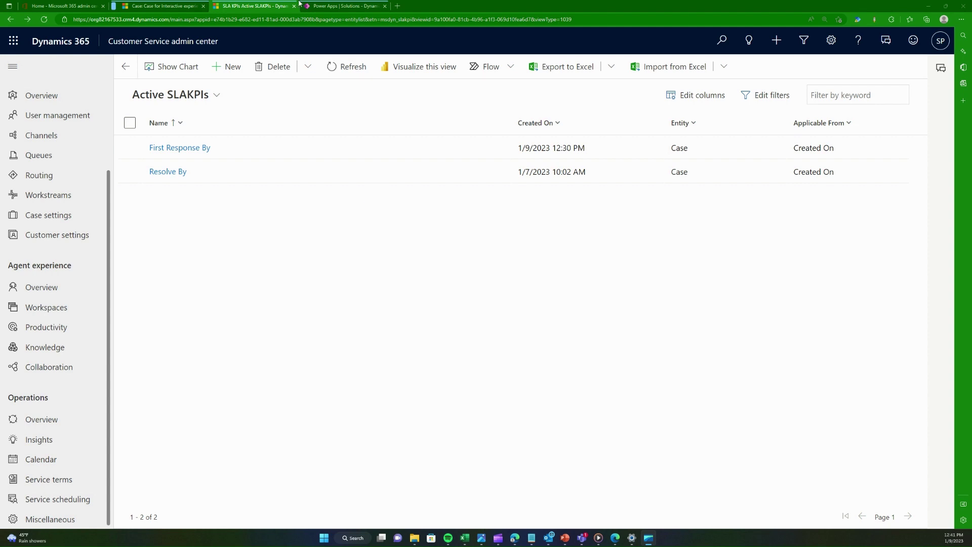
Step: Start a new SLA KPI named "Investigate By" and set its entity to Case
click(344, 5)
click(248, 5)
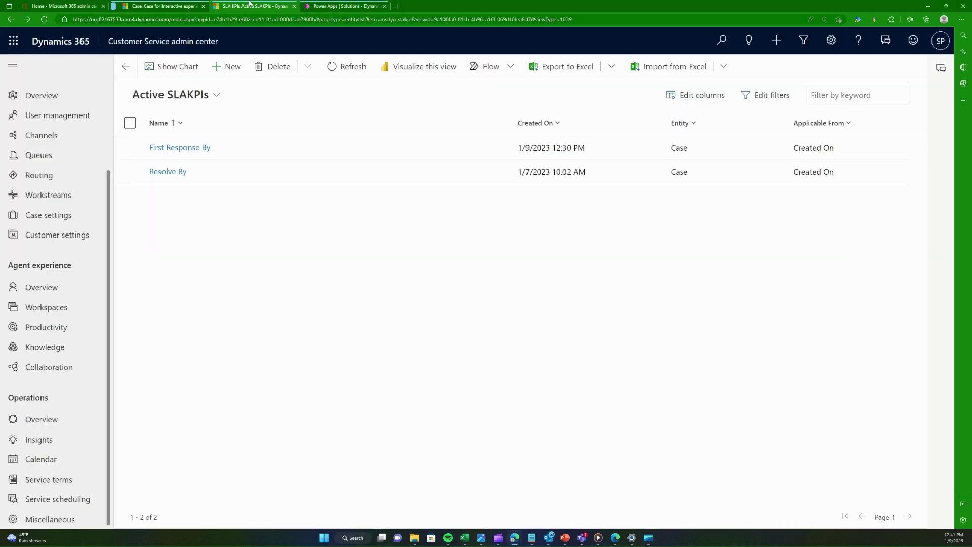
click(337, 6)
click(248, 5)
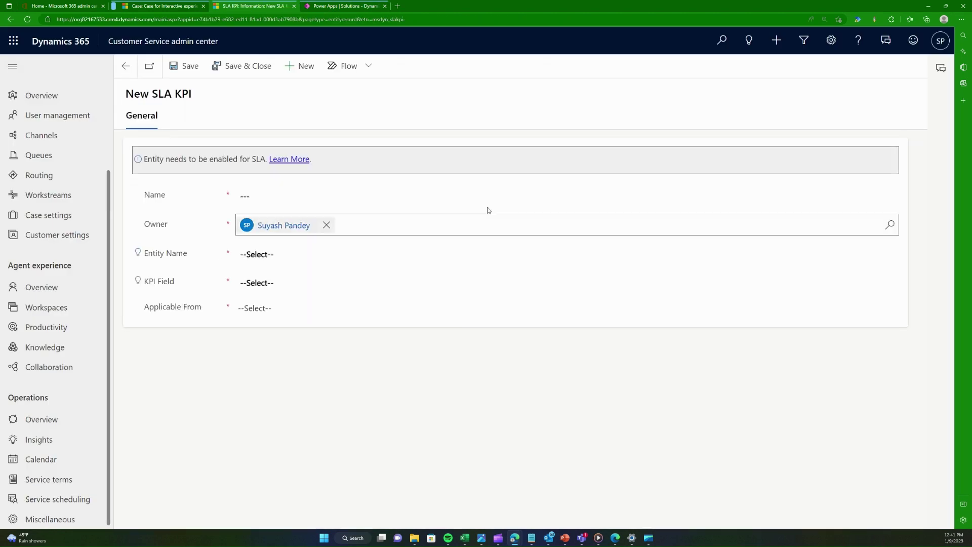
text(Investigate By)
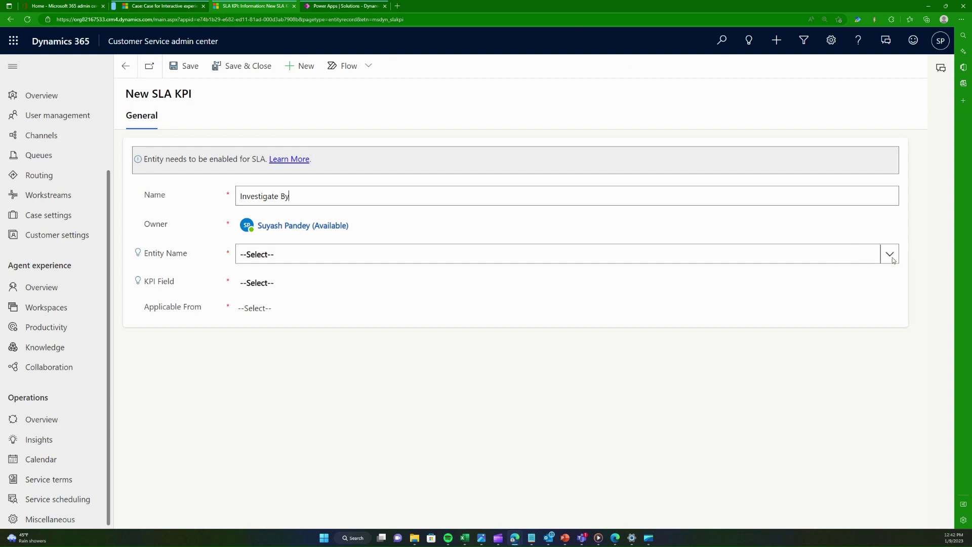
click(889, 255)
click(810, 292)
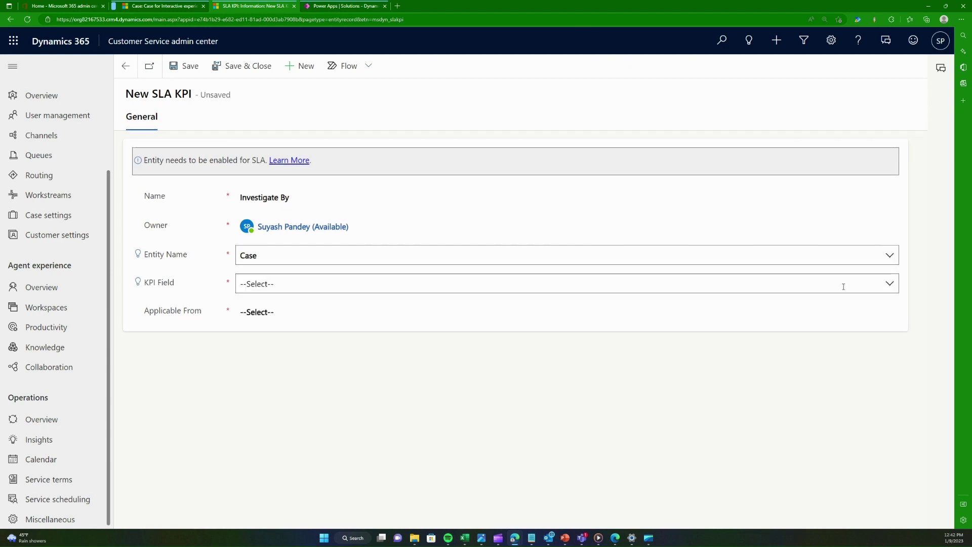
Step: Set the new SLA KPI's KPI field to Investigate By and its Applicable From value to Created On
click(889, 285)
click(291, 340)
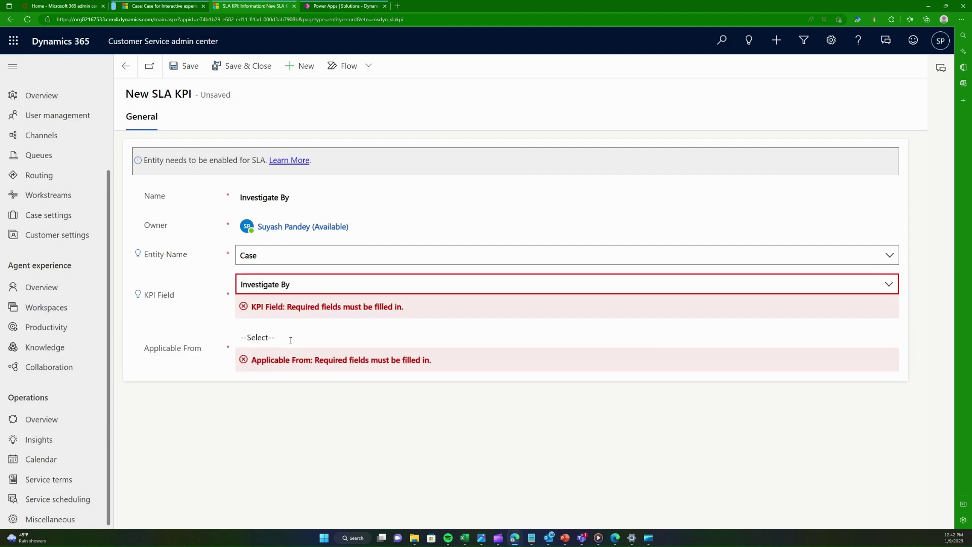
click(448, 320)
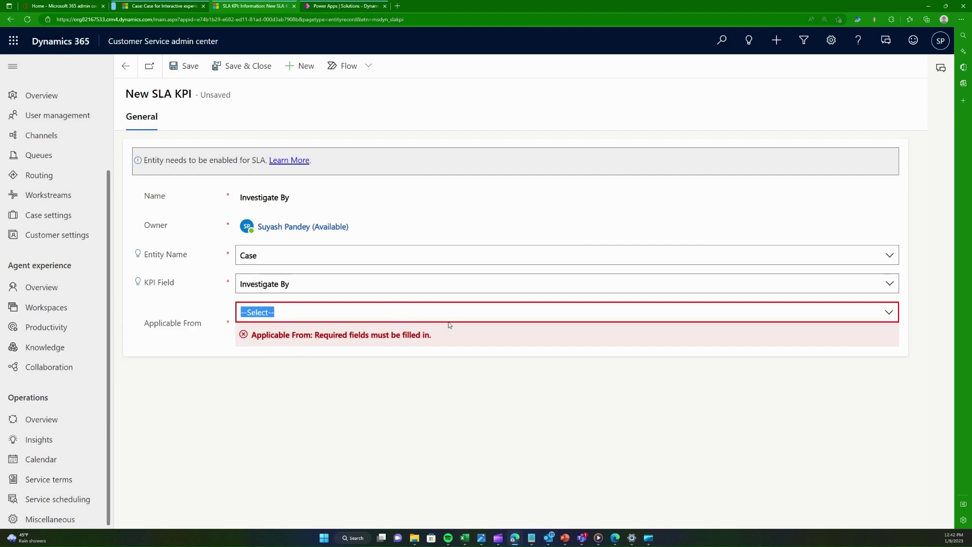
click(892, 313)
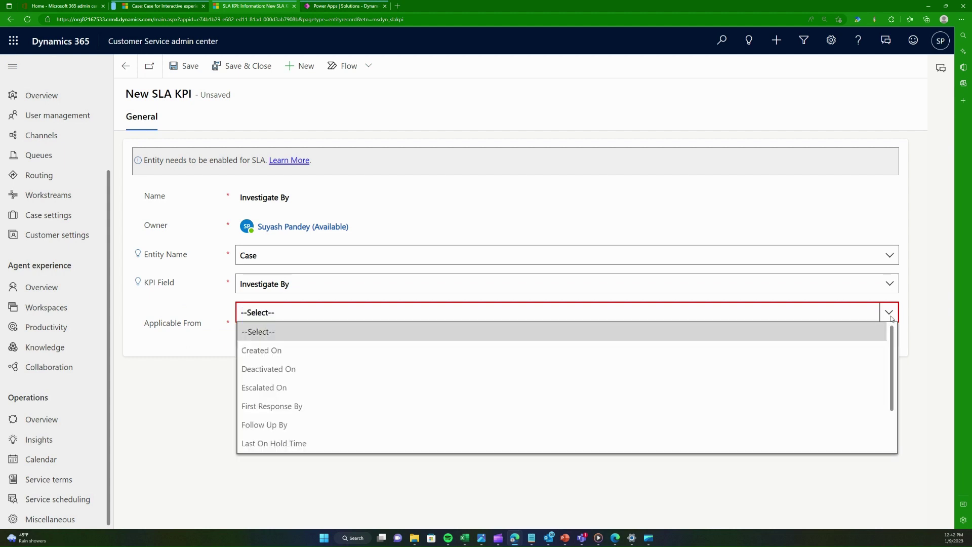
click(244, 350)
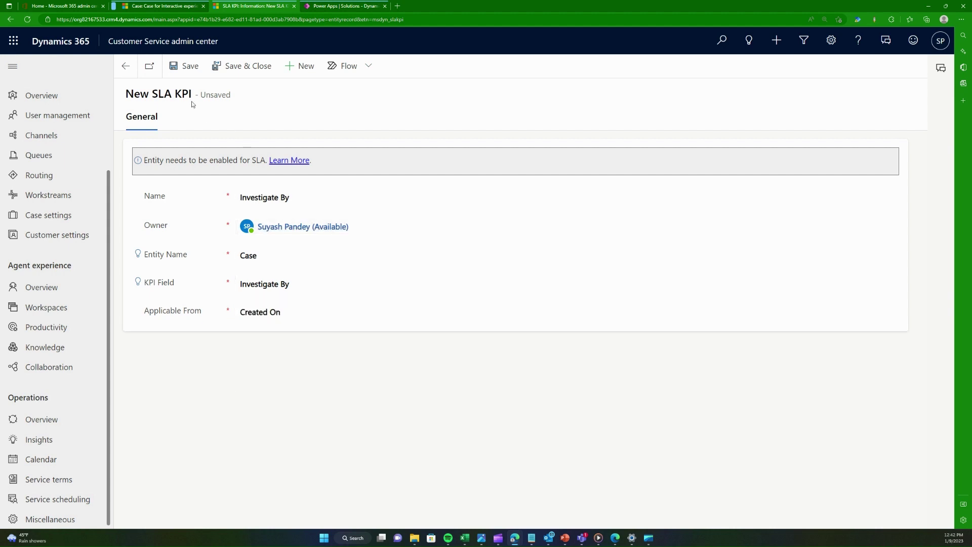
Step: Save and activate the Investigate By SLA KPI, and return to the list of active SLA KPIs
click(183, 68)
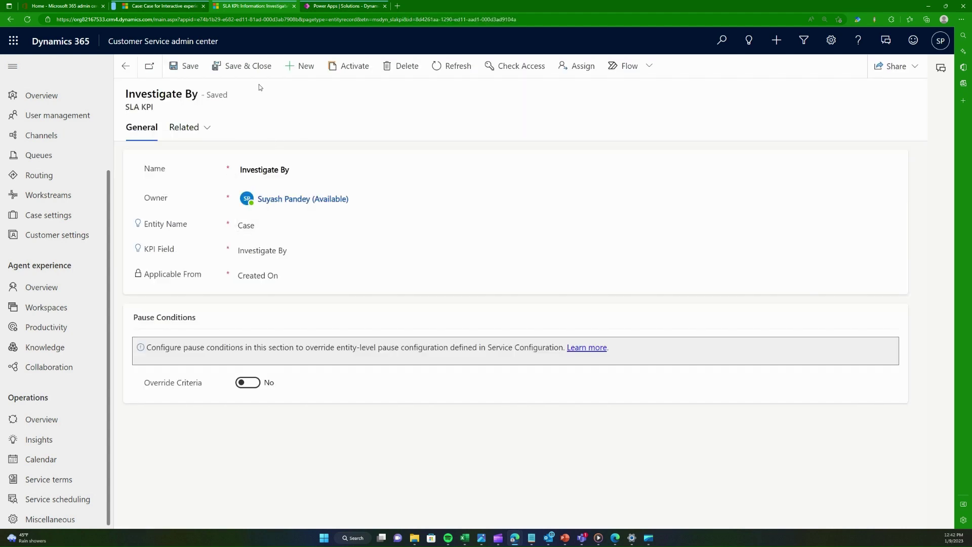
click(350, 65)
click(531, 337)
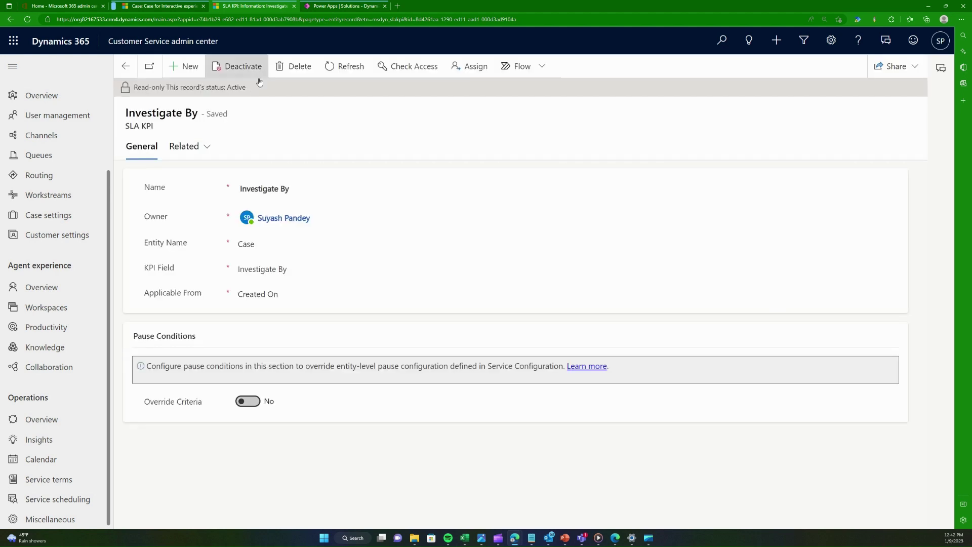
click(126, 66)
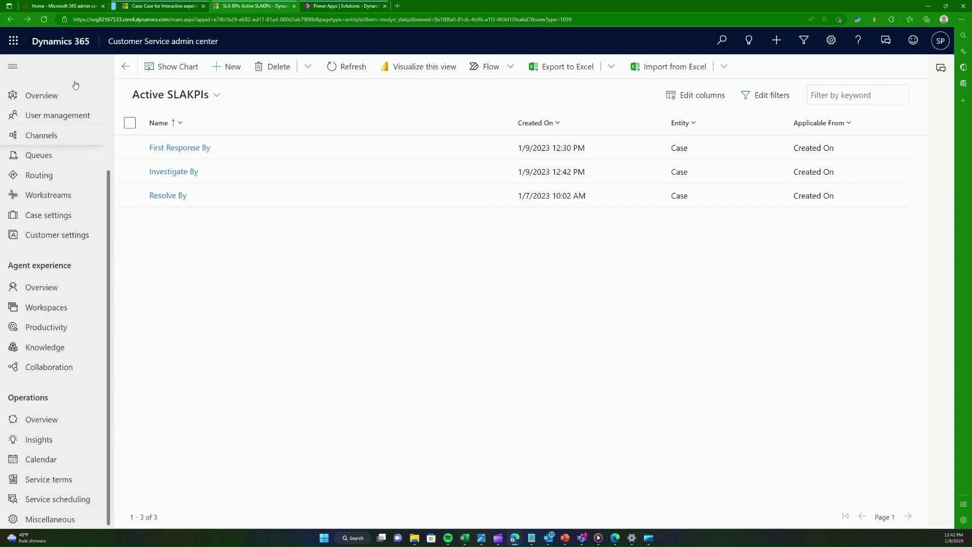
Step: Switch to the Delivery Issue Part 3 case in Customer Service Hub
click(138, 5)
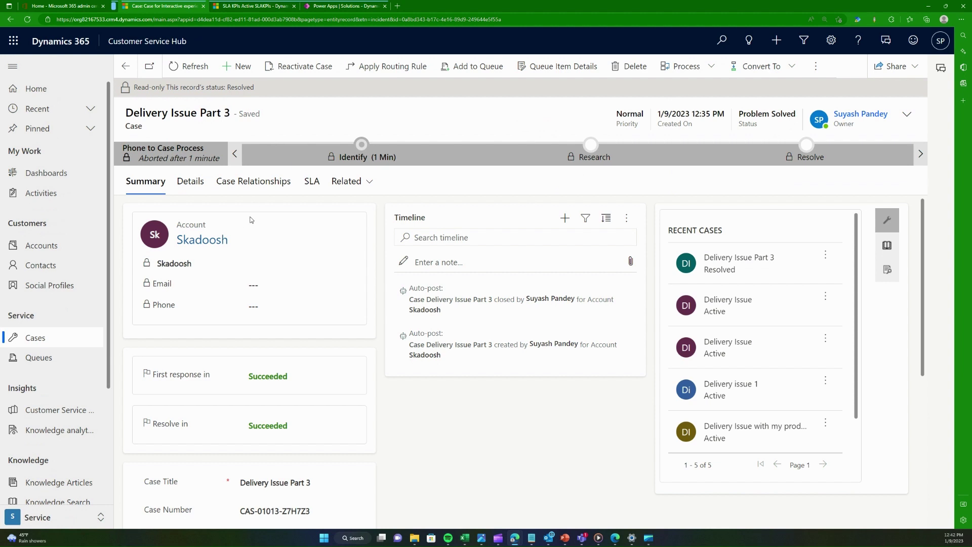